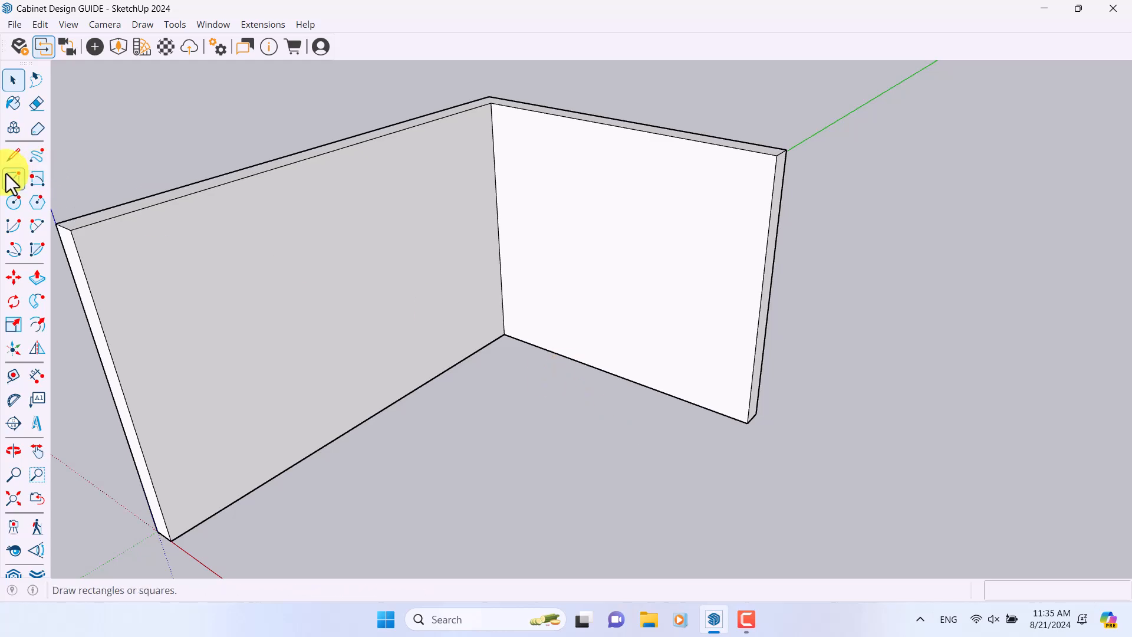
- Draw a 60 cm deep floor rectangle along the full length of the shorter wall, starting at the wall's outer bottom corner
mouse_move(412, 245)
middle_mouse_down()
mouse_move(796, 177)
mouse_move(435, 154)
mouse_move(398, 230)
middle_mouse_up()
scroll(424, 221, "up", 4)
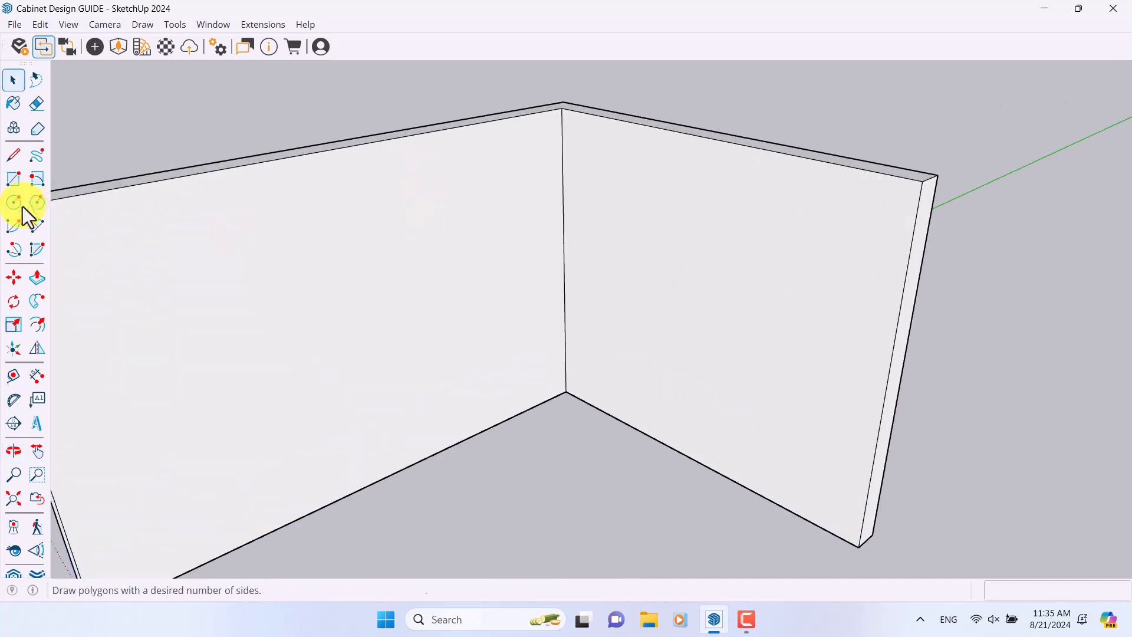
left_click(21, 181)
scroll(430, 233, "down", 4)
scroll(664, 406, "up", 1)
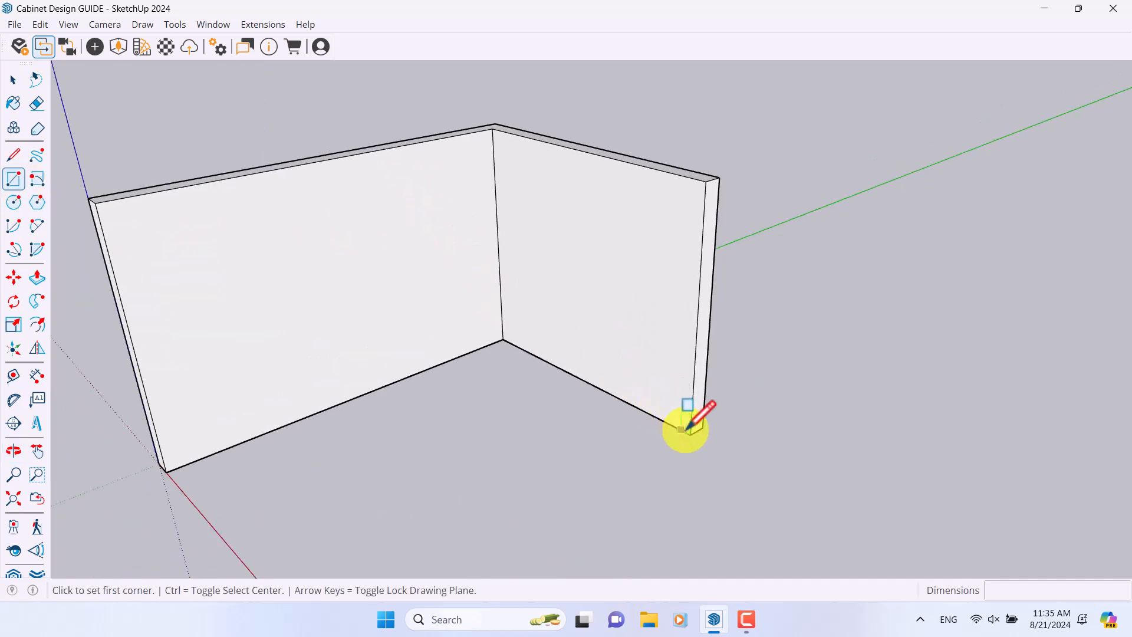
left_click(691, 435)
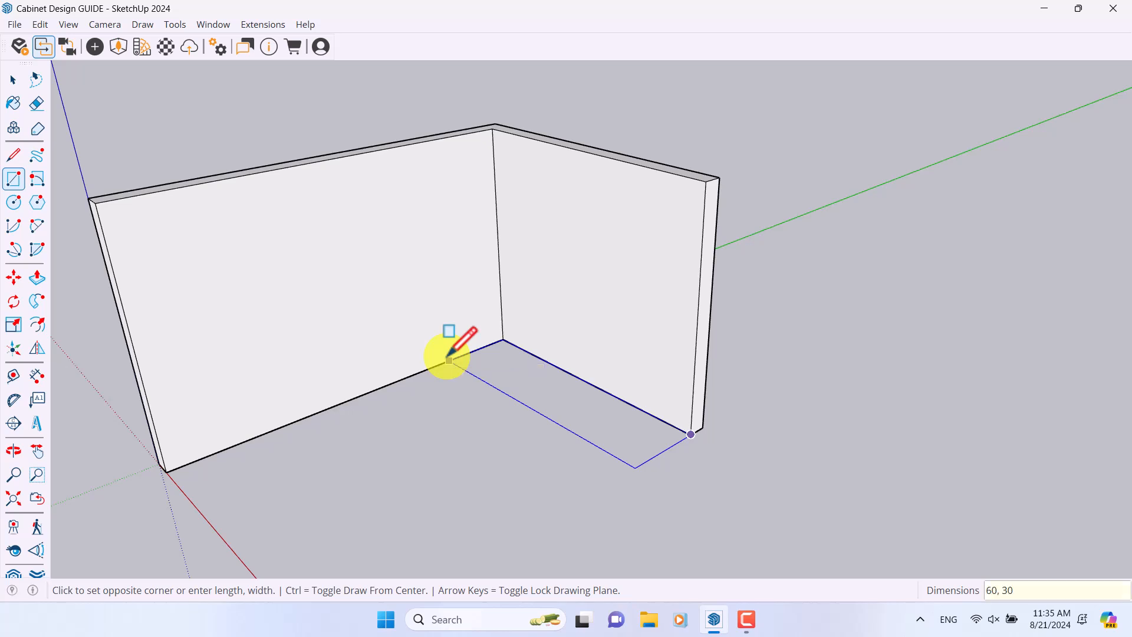
key("Return")
- Extrude the floor rectangle upward into a solid base cabinet block against the wall
key("p")
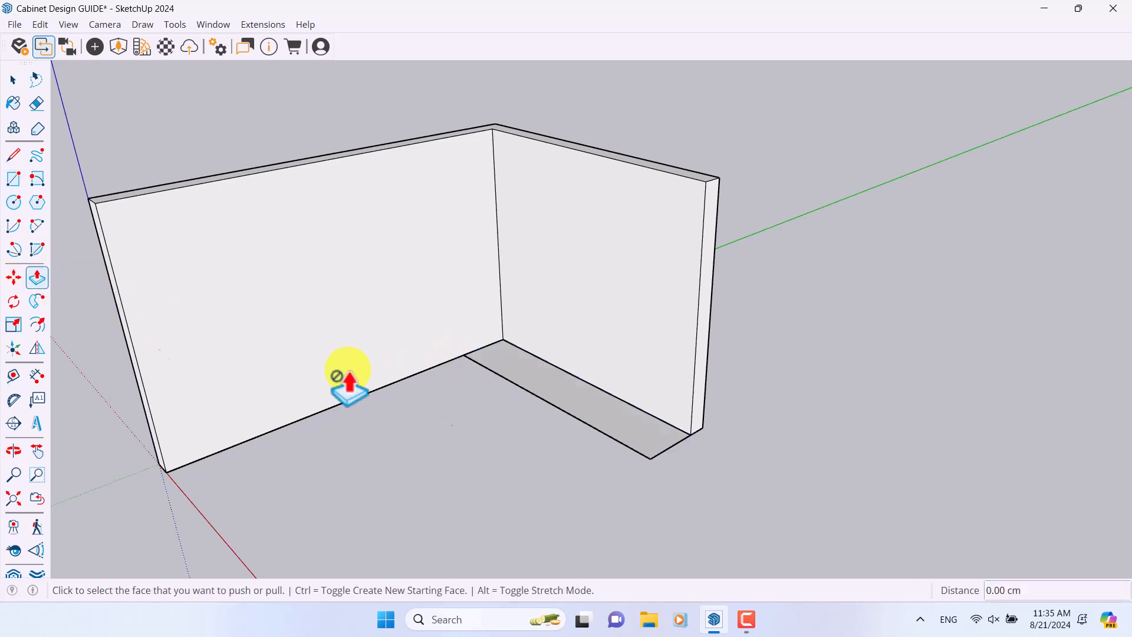
left_click(586, 412)
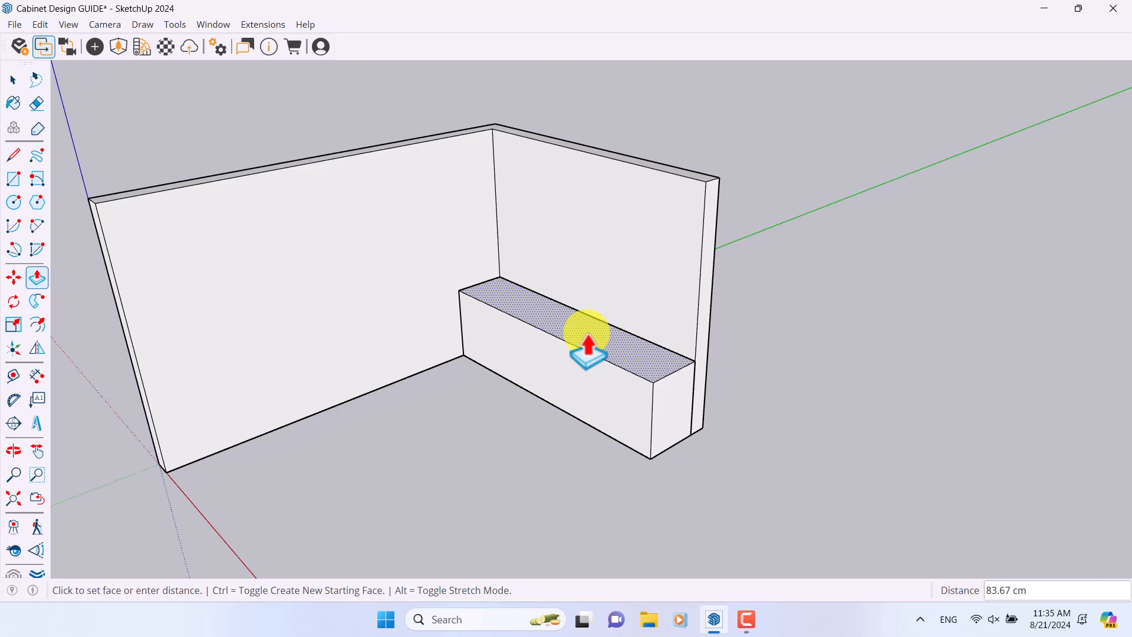
key("Return")
scroll(585, 345, "up", 3)
key("space")
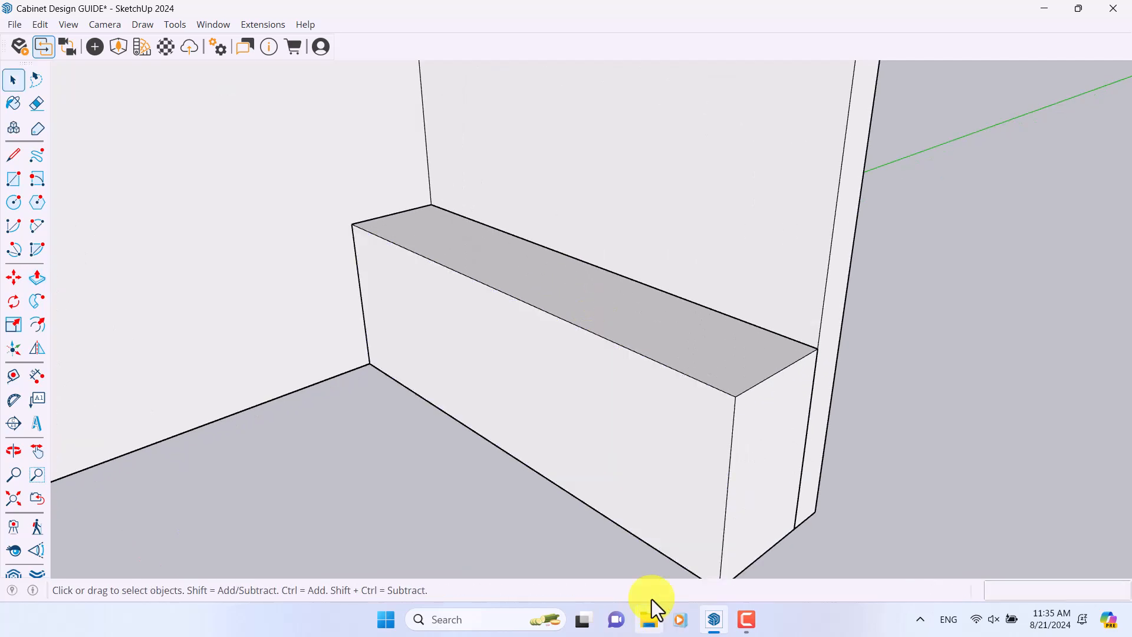
- Copy the cabinet's bottom front edge 10 cm upward to mark the toe kick
left_click(609, 521)
middle_click_drag(609, 520, 643, 546)
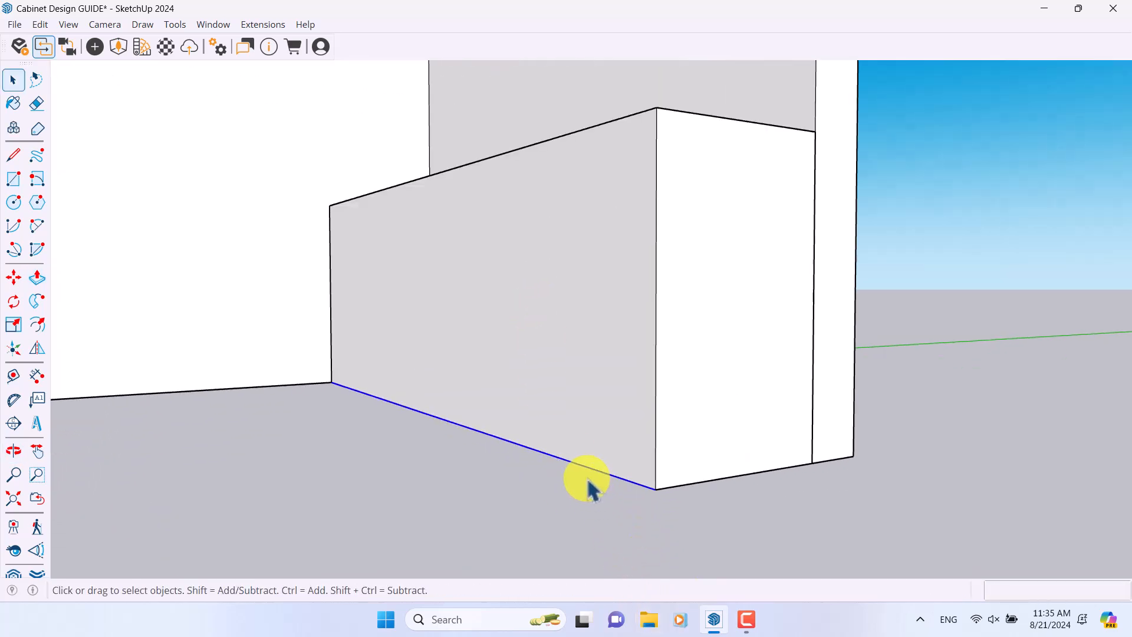
left_click(26, 280)
key("ctrl")
left_click(656, 488)
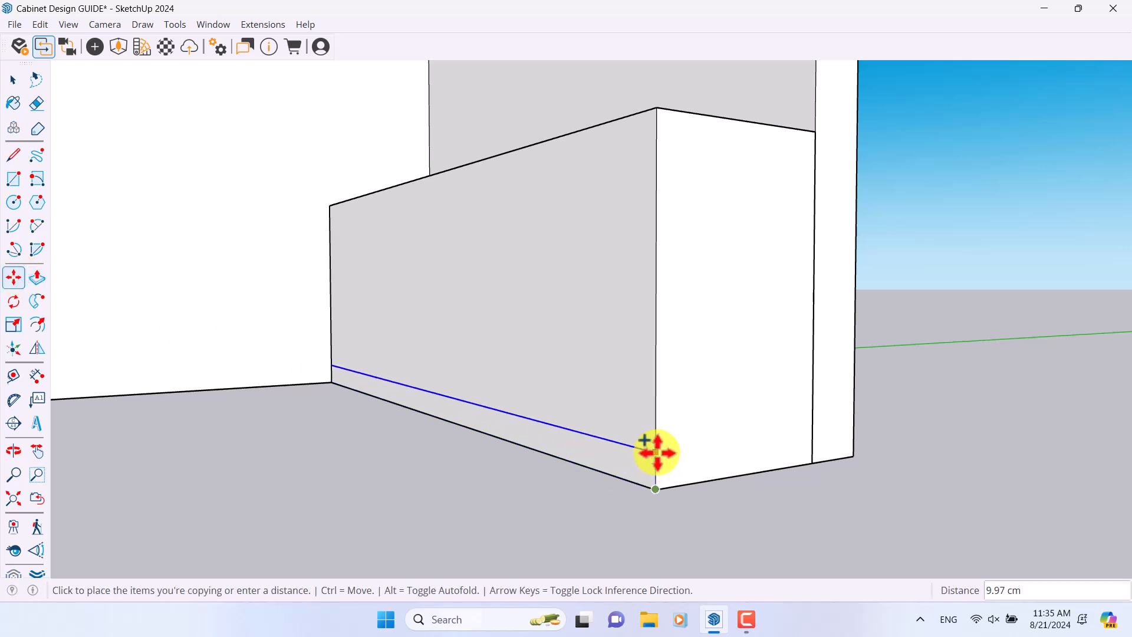
type("10")
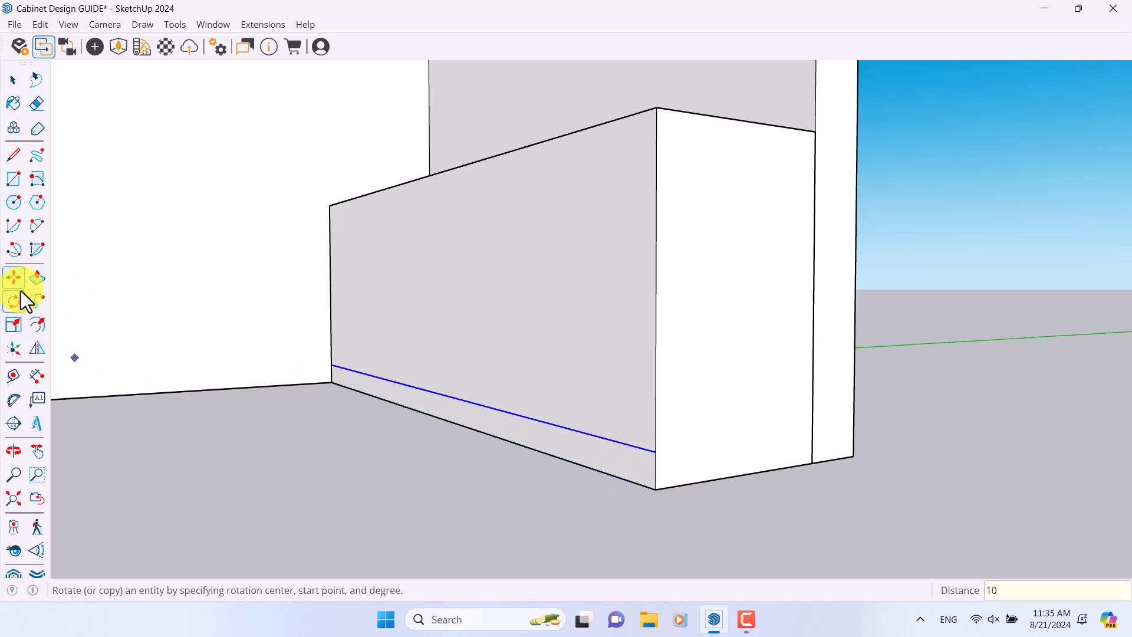
- Push the toe-kick strip inward about 3 cm with Push/Pull
left_click(37, 278)
left_click(484, 433)
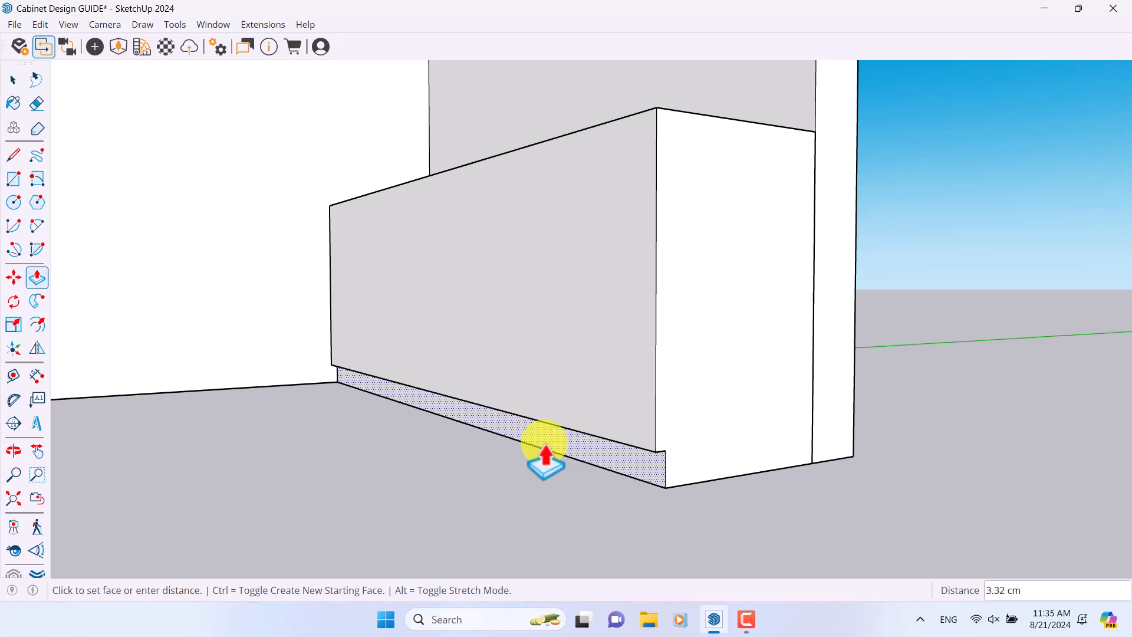
left_click(545, 457)
middle_click_drag(544, 450, 681, 475)
key("space")
- Push the cabinet's free end face inward about 30 cm to shorten the cabinet
middle_click_drag(551, 413, 383, 380)
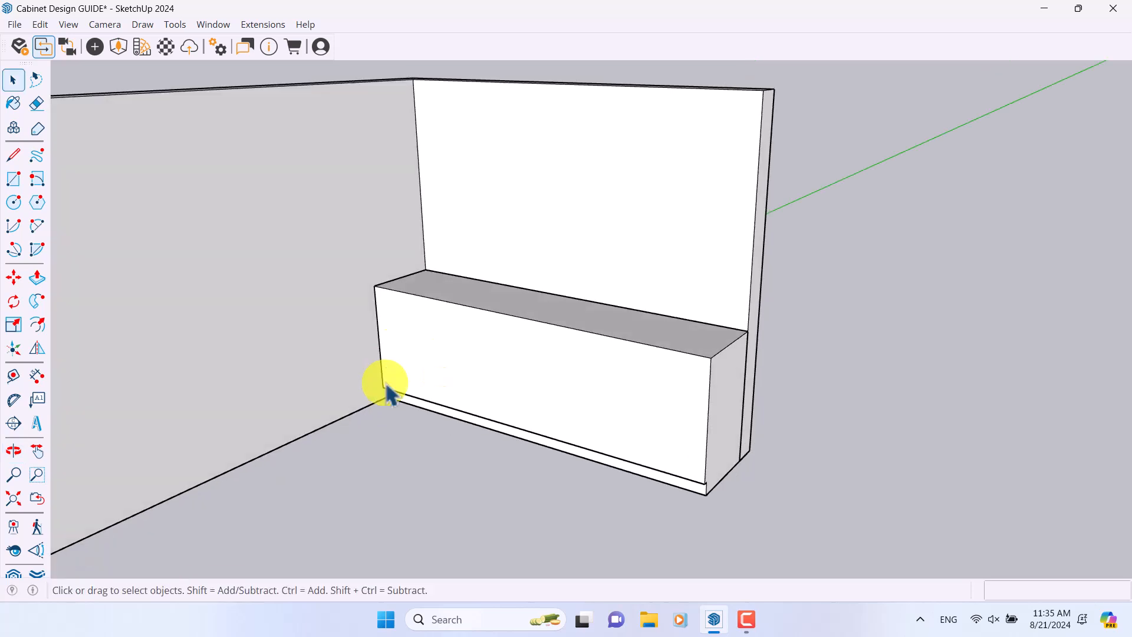
left_click(38, 278)
left_click(720, 392)
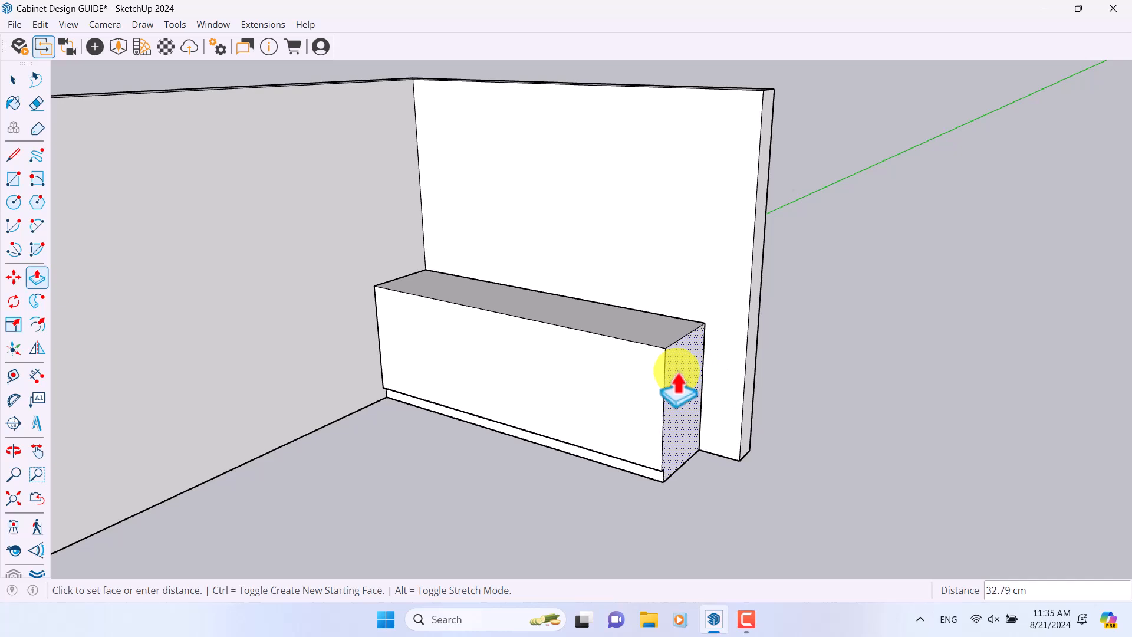
left_click(678, 383)
key("space")
- Copy the front's vertical edge at the free end 40 cm along the cabinet front as a door divider
middle_click_drag(463, 392, 736, 387)
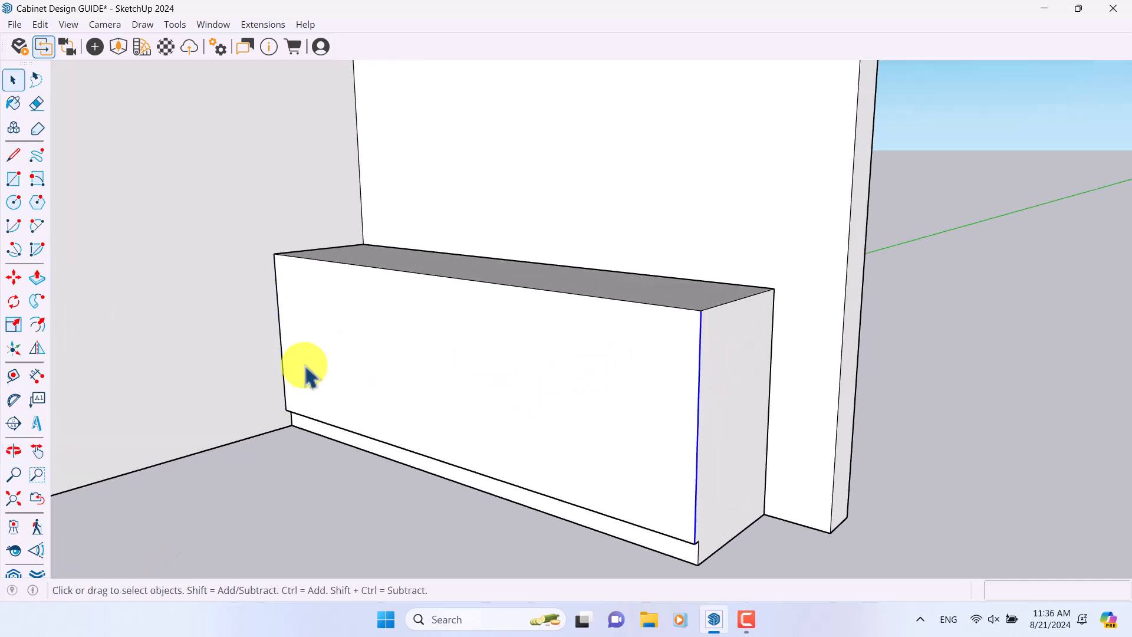
left_click(13, 278)
middle_click_drag(432, 372, 670, 384)
key("ctrl")
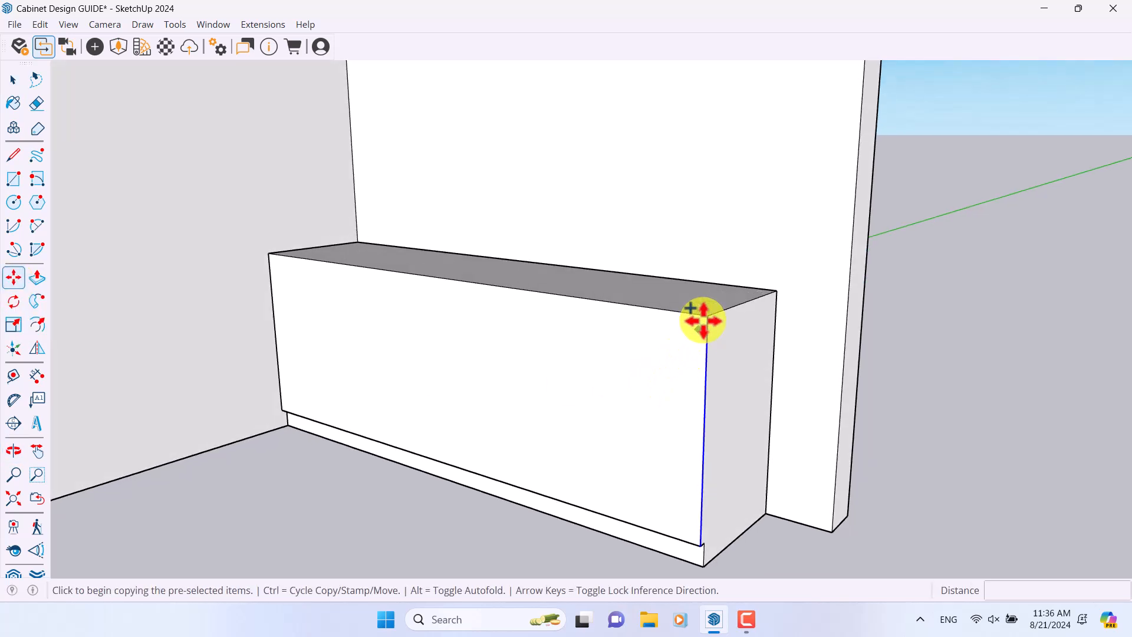
left_click(706, 314)
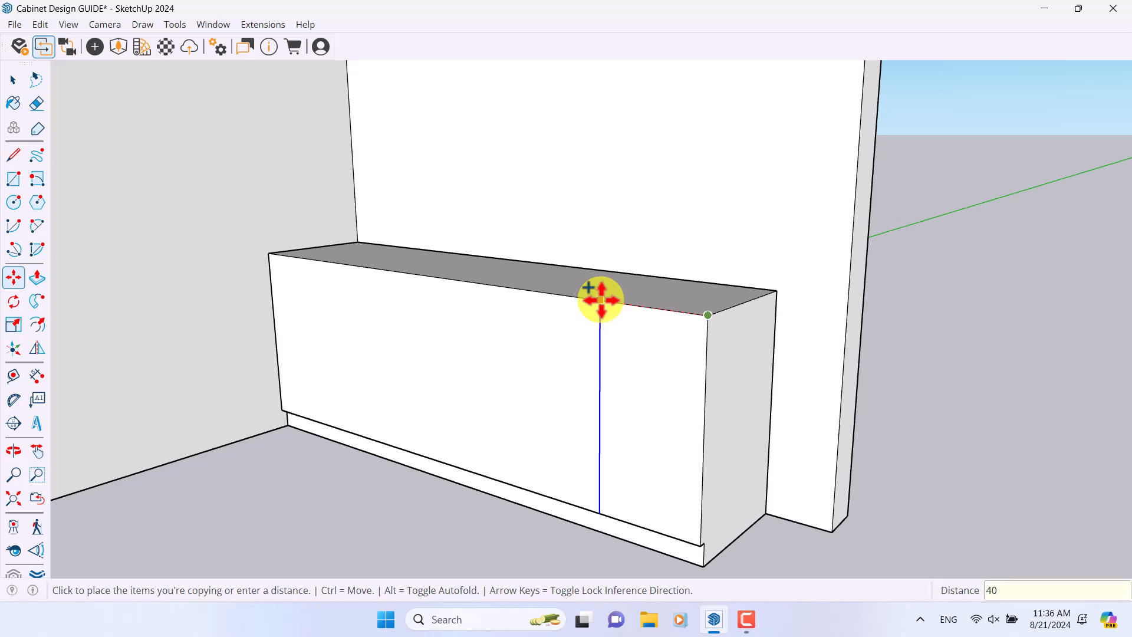
key("Return")
- Copy the divider line twice more toward the corner wall, marking off a wider panel and a 40 cm panel
middle_click_drag(599, 298, 692, 350)
key("ctrl")
left_click(706, 330)
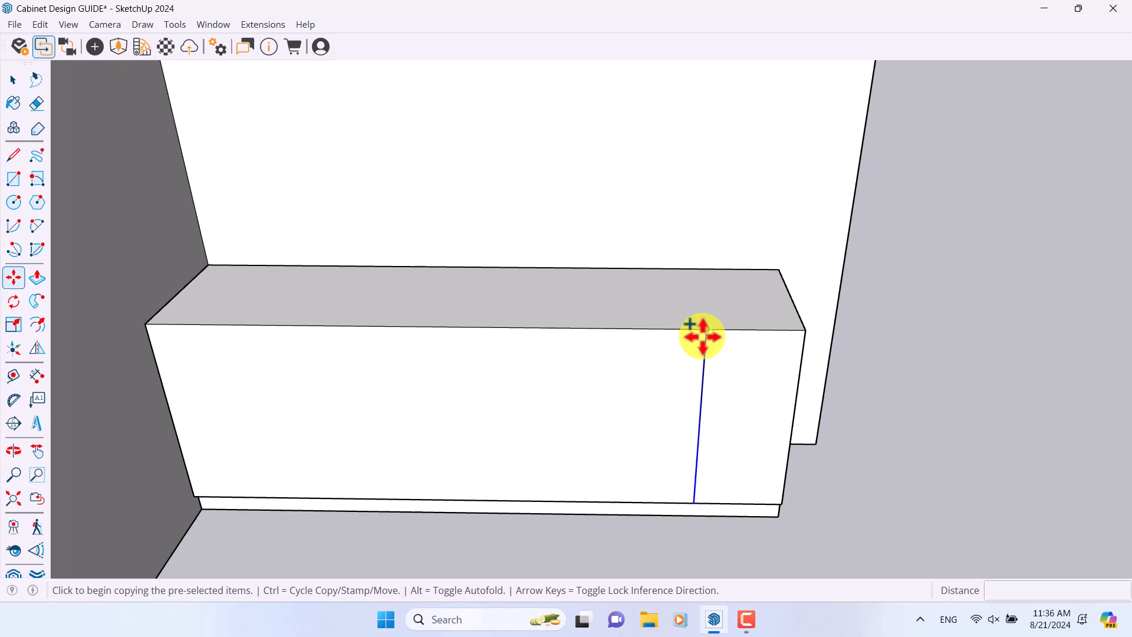
key("Return")
key("ctrl")
left_click(511, 327)
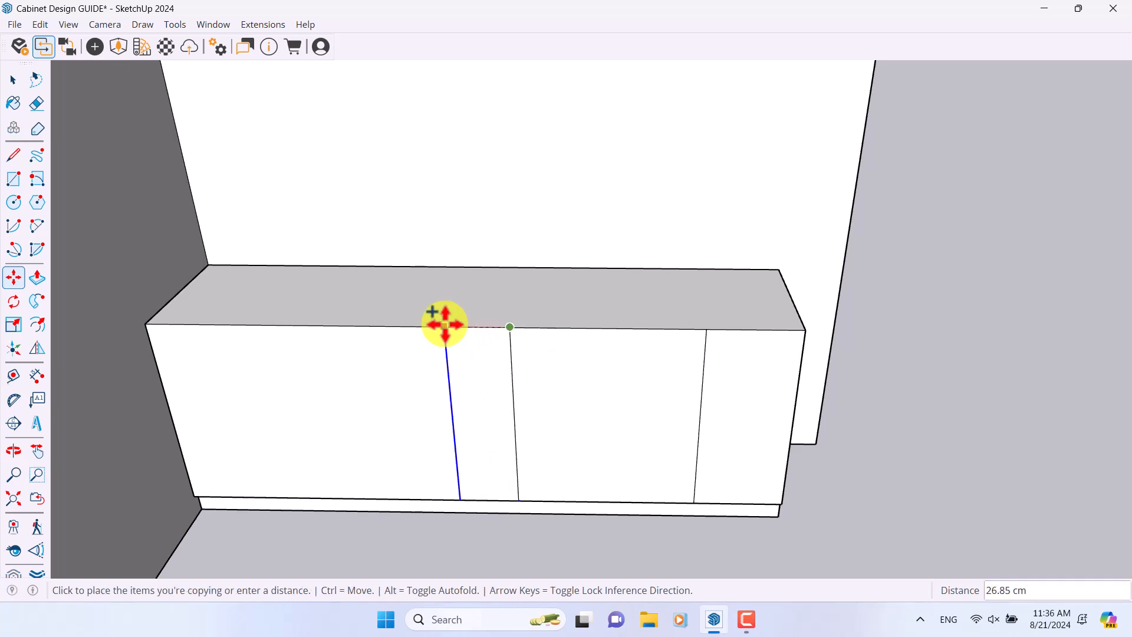
key("Return")
- Copy the newest divider toward the corner wall to split the remaining front section into two equal doors
key("ctrl")
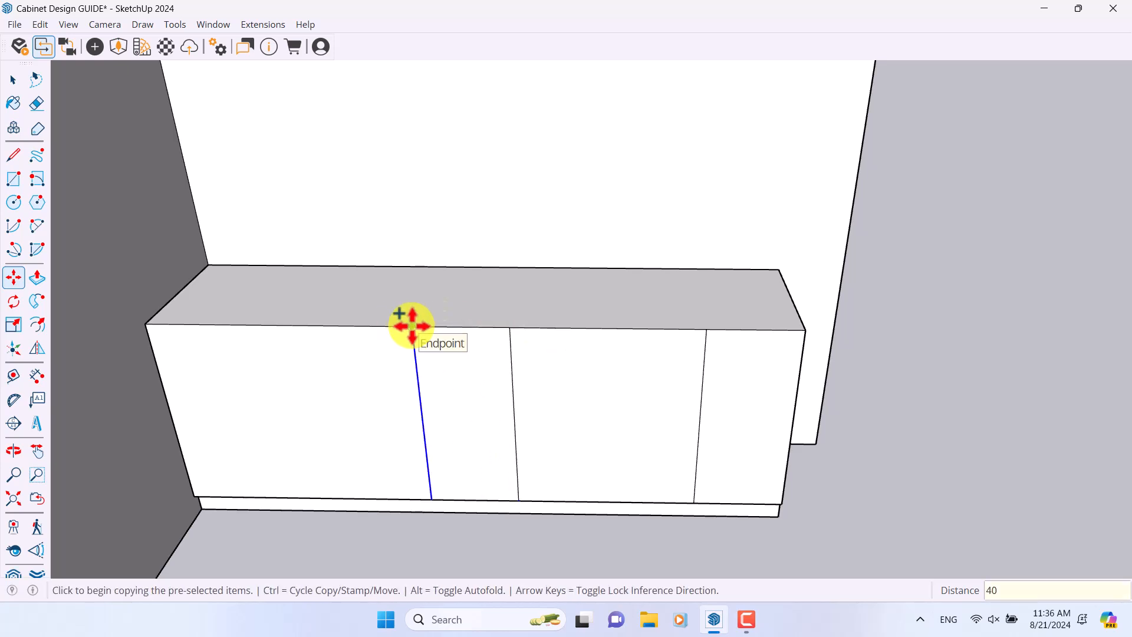
left_click(412, 325)
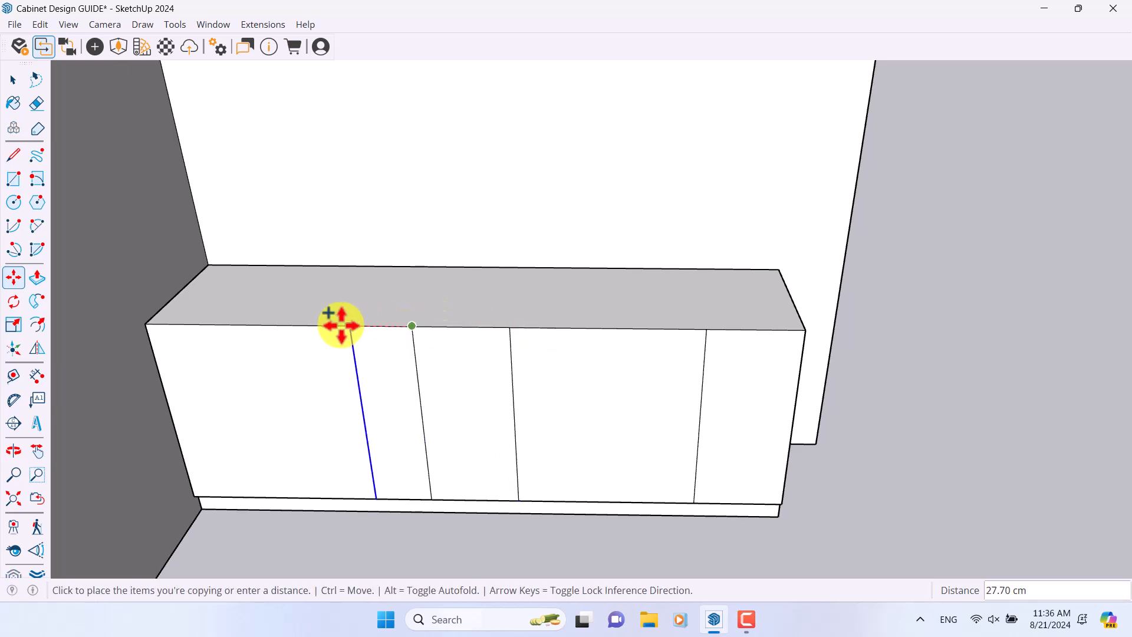
left_click(276, 325)
scroll(603, 269, "down", 4)
middle_click_drag(604, 281, 522, 260)
scroll(538, 236, "up", 4)
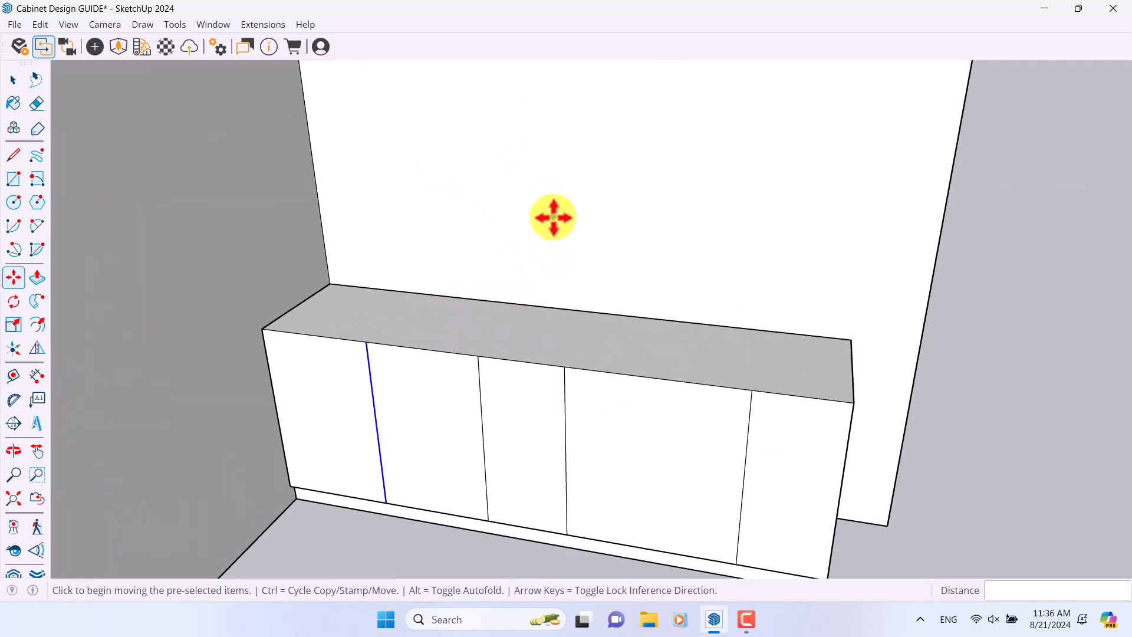
key("space")
- Copy the wide panel's top edge 30 cm downward and repeat it with 2X to divide the panel into three drawer fronts
scroll(405, 249, "down", 2)
scroll(404, 249, "down", 2)
middle_click_drag(487, 329, 435, 336)
scroll(493, 327, "up", 4)
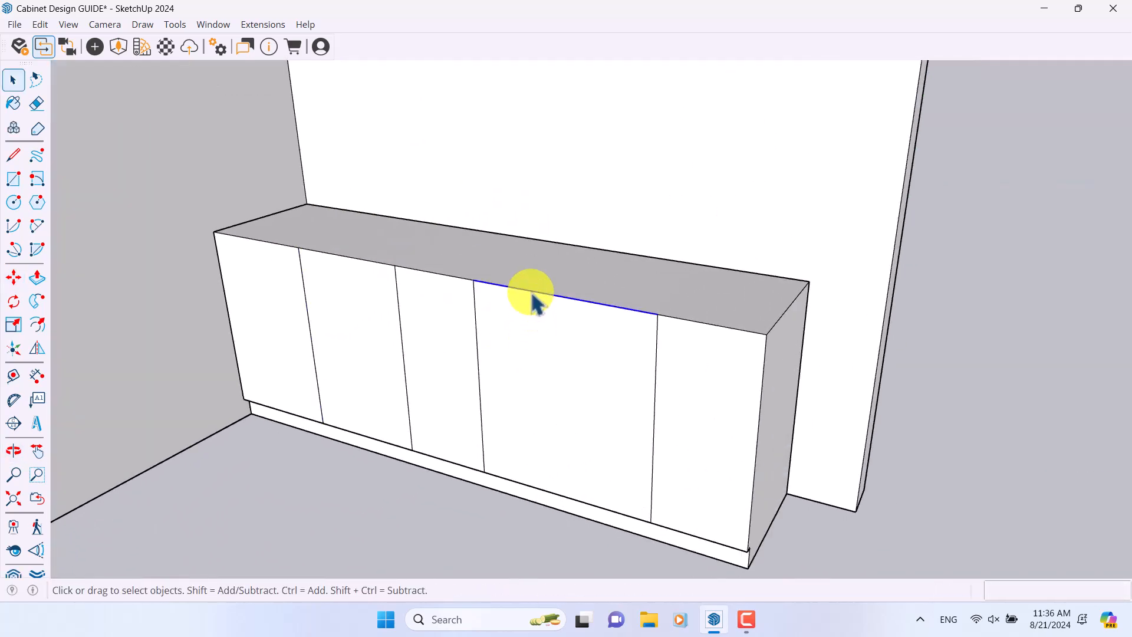
scroll(534, 301, "down", 3)
middle_click_drag(534, 301, 505, 303)
scroll(569, 262, "up", 3)
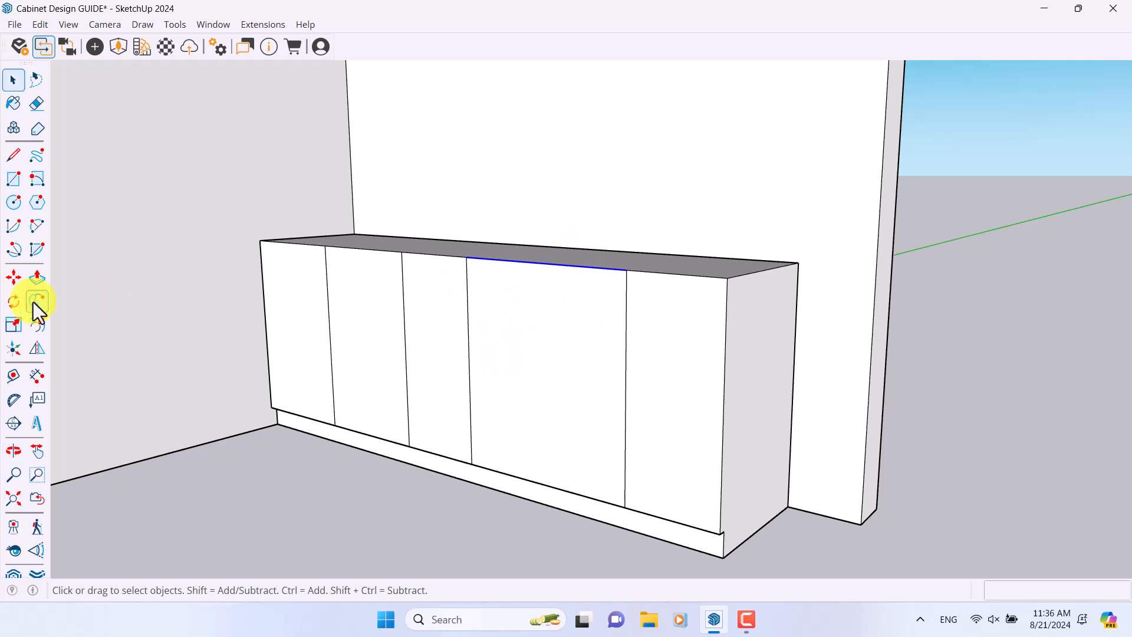
left_click(16, 279)
left_click(575, 267)
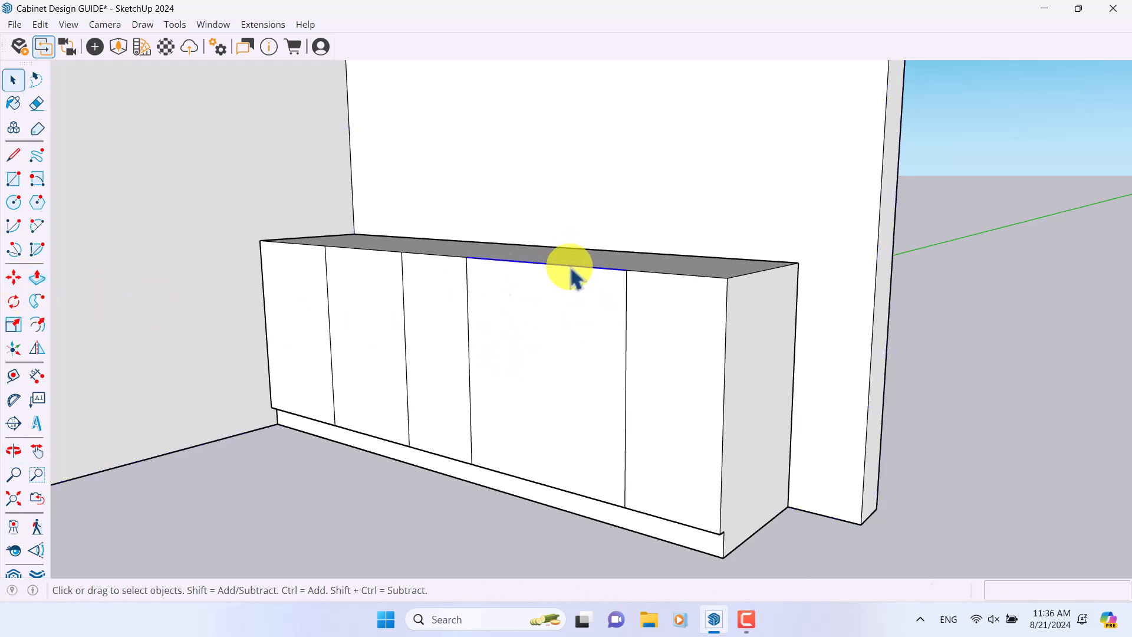
left_click(13, 277)
key("ctrl")
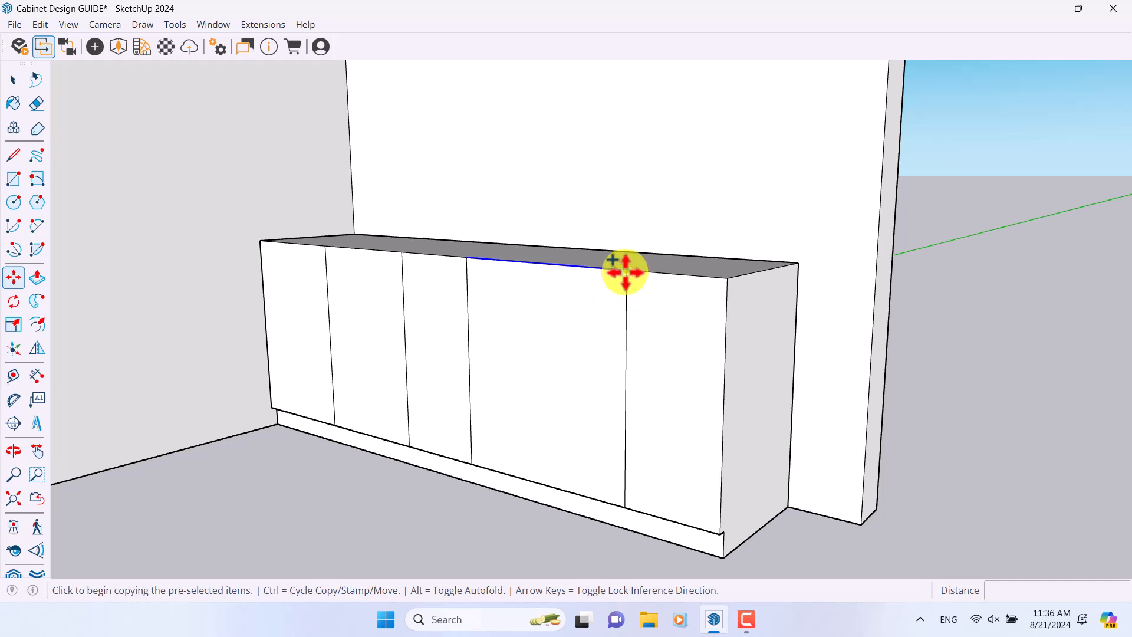
left_click(626, 270)
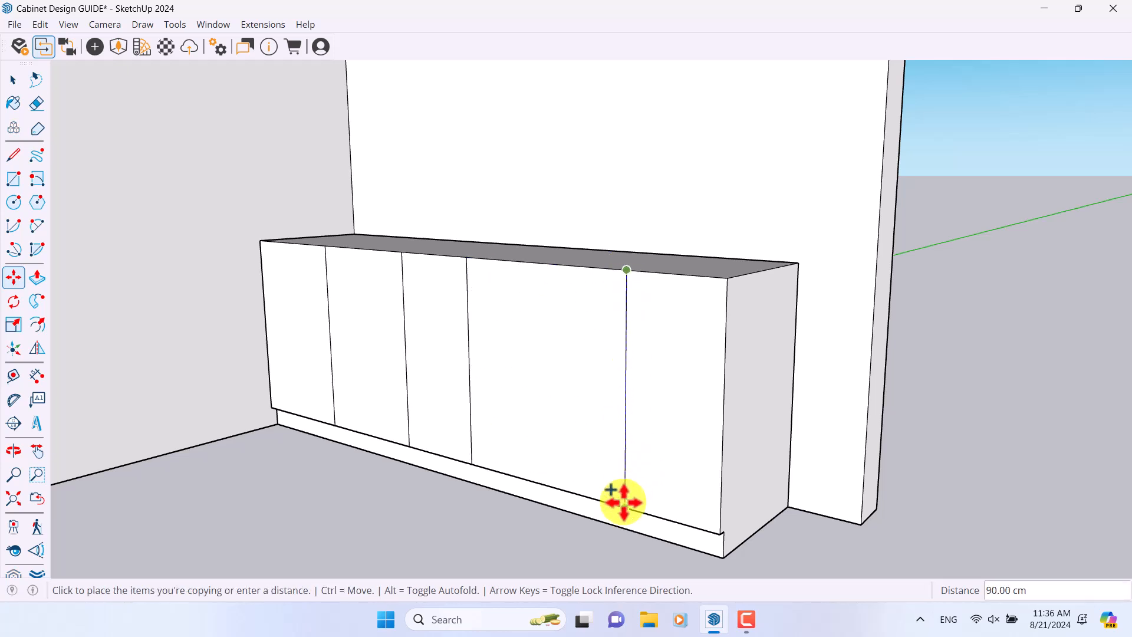
type("3")
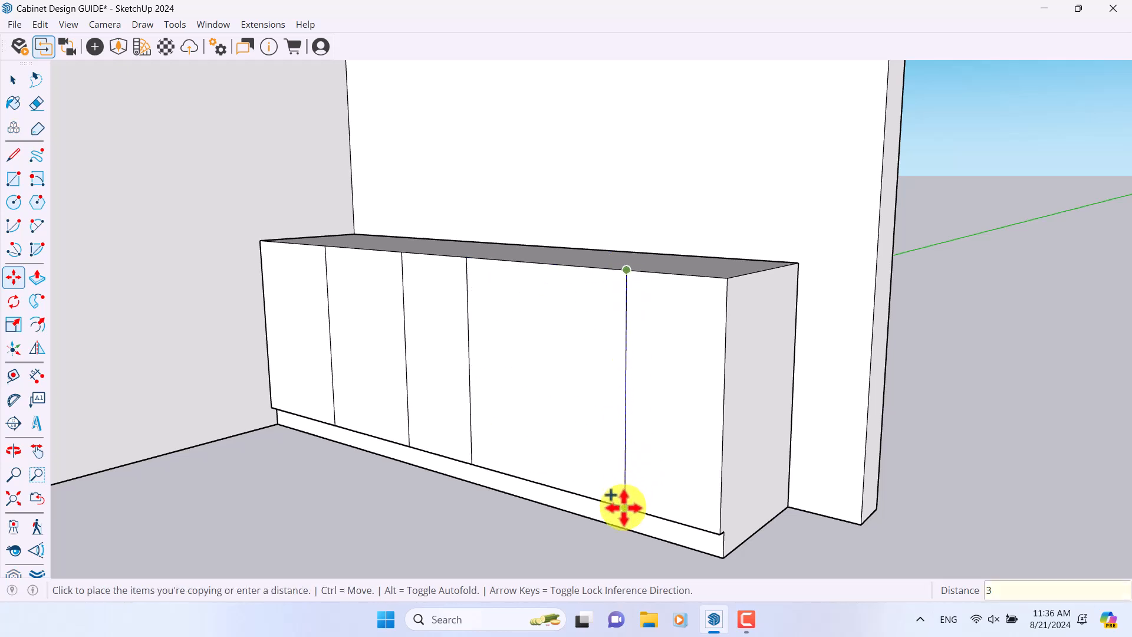
type("0")
key("Return")
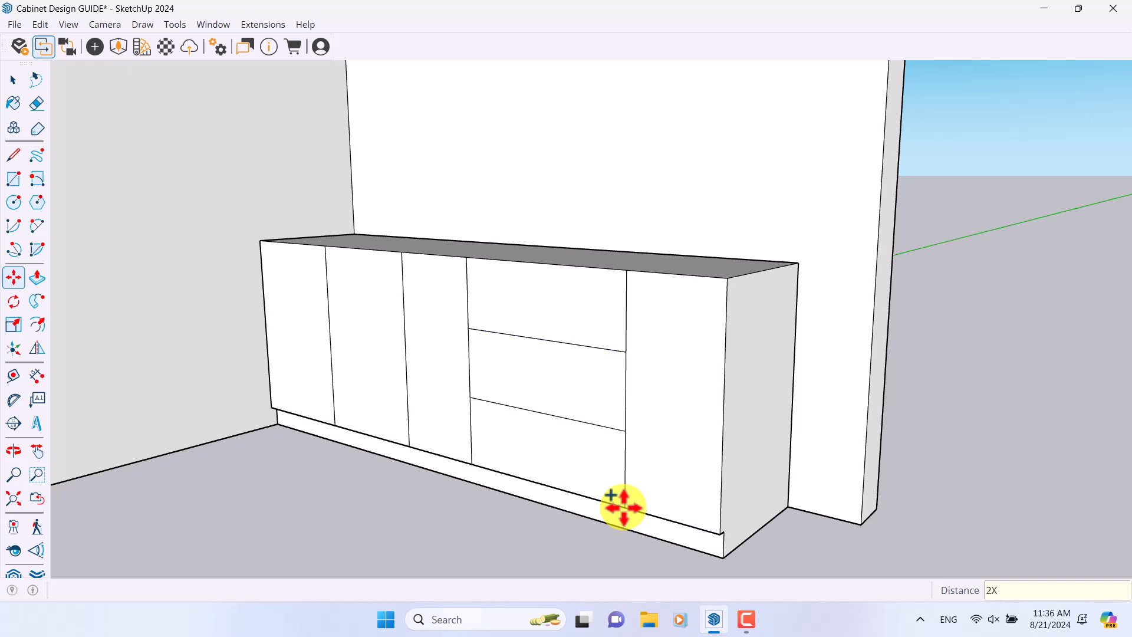
key("space")
- Select the entire base cabinet geometry and make it a group
middle_click_drag(519, 451, 647, 455)
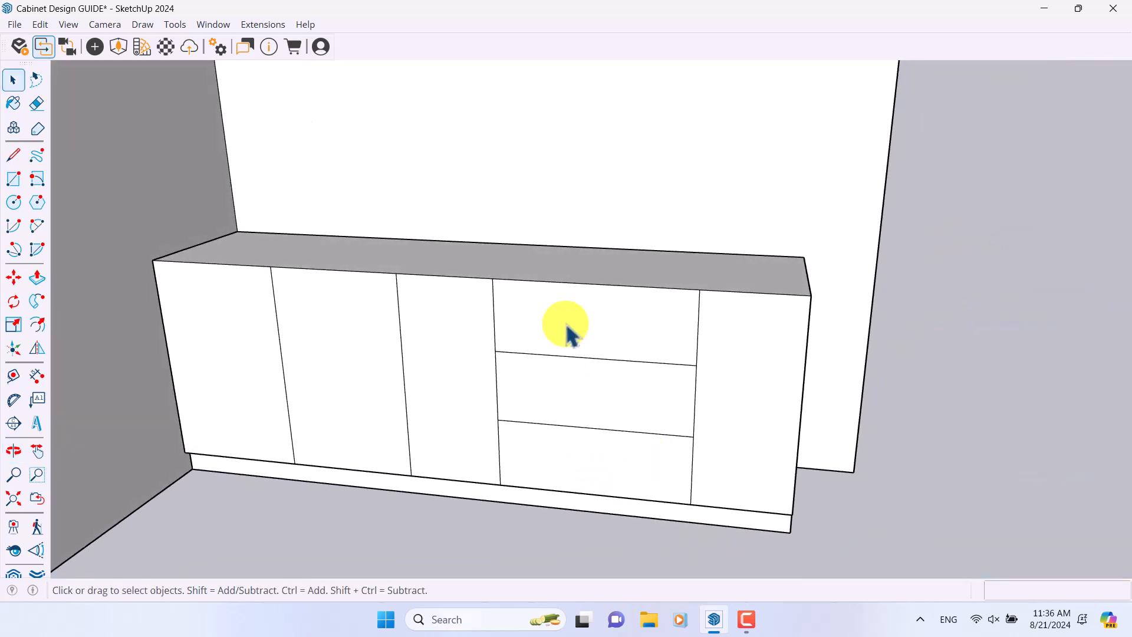
scroll(570, 332, "down", 3)
middle_click_drag(570, 332, 609, 412)
scroll(485, 328, "up", 3)
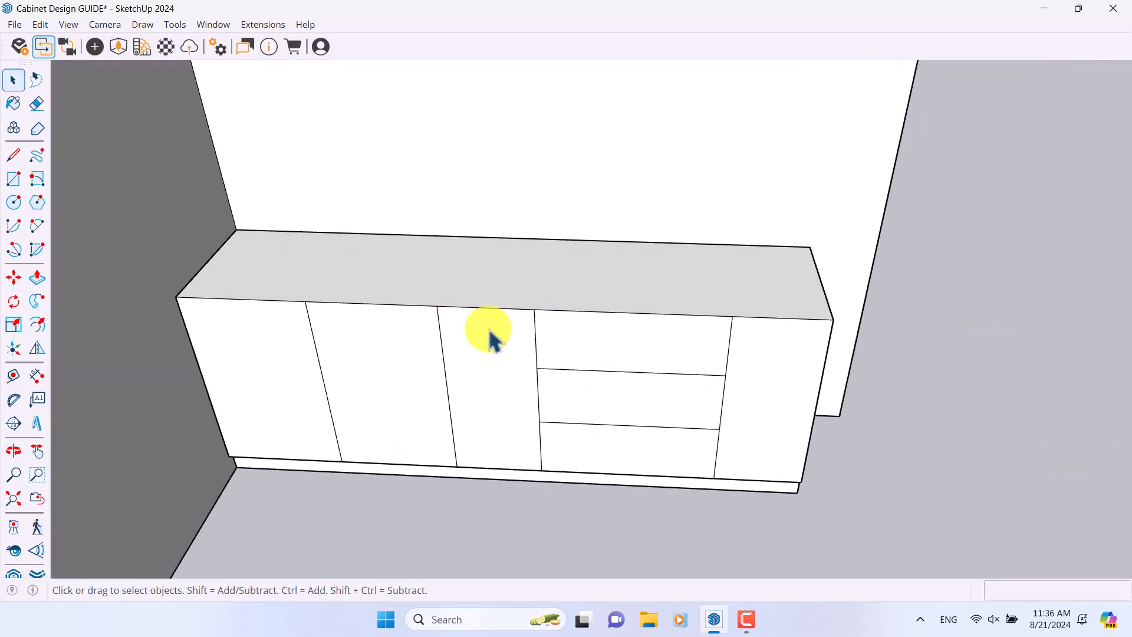
right_click(480, 399)
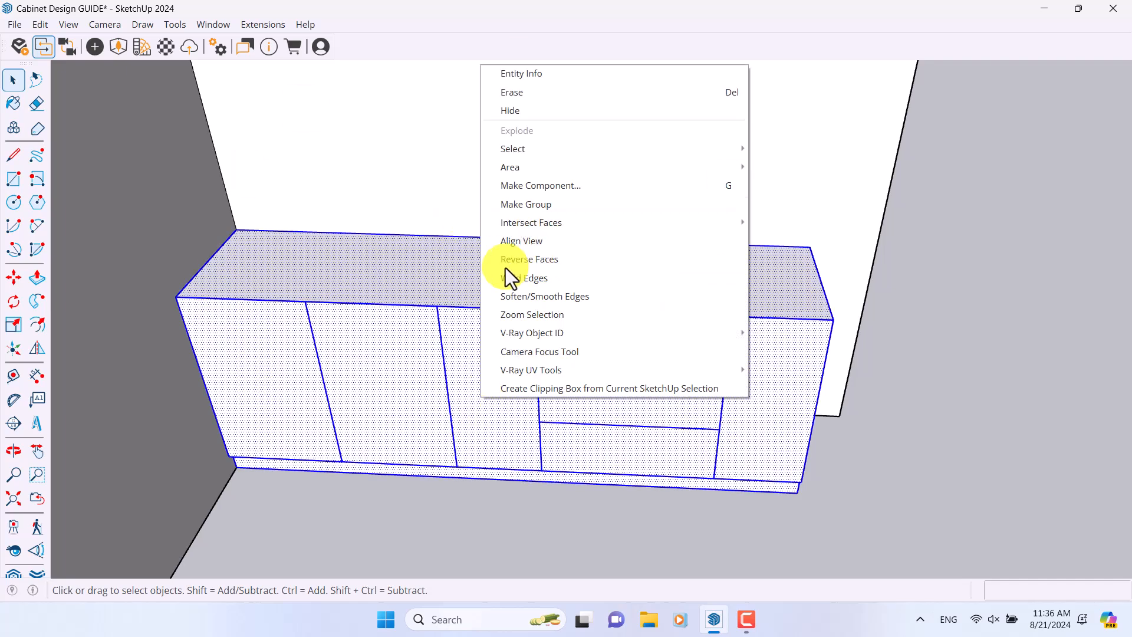
left_click(533, 210)
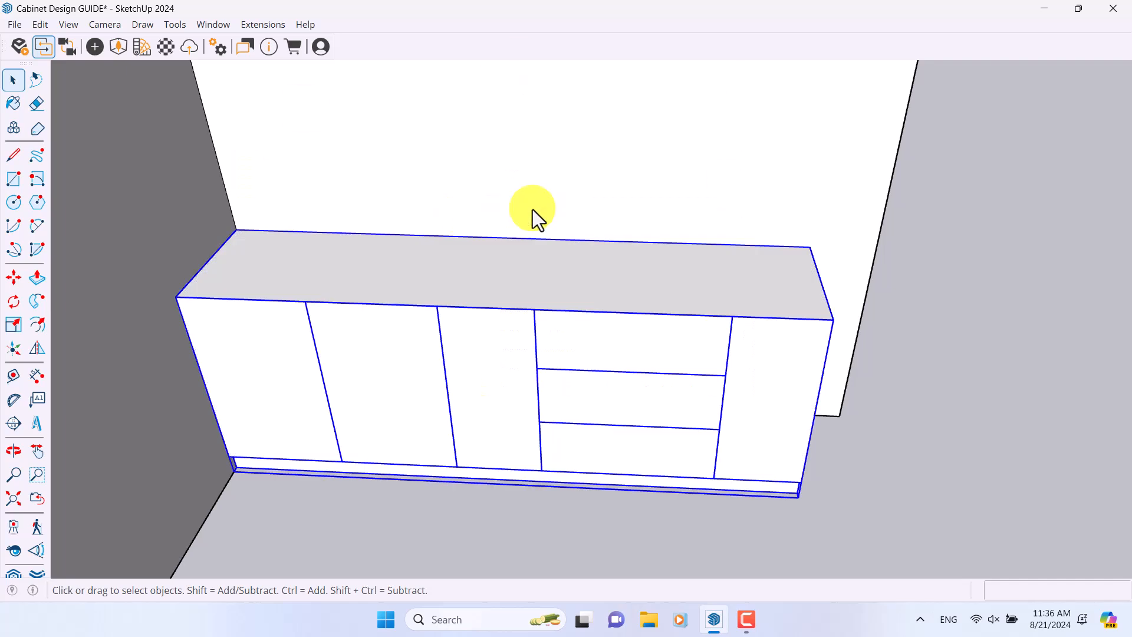
left_click(882, 442)
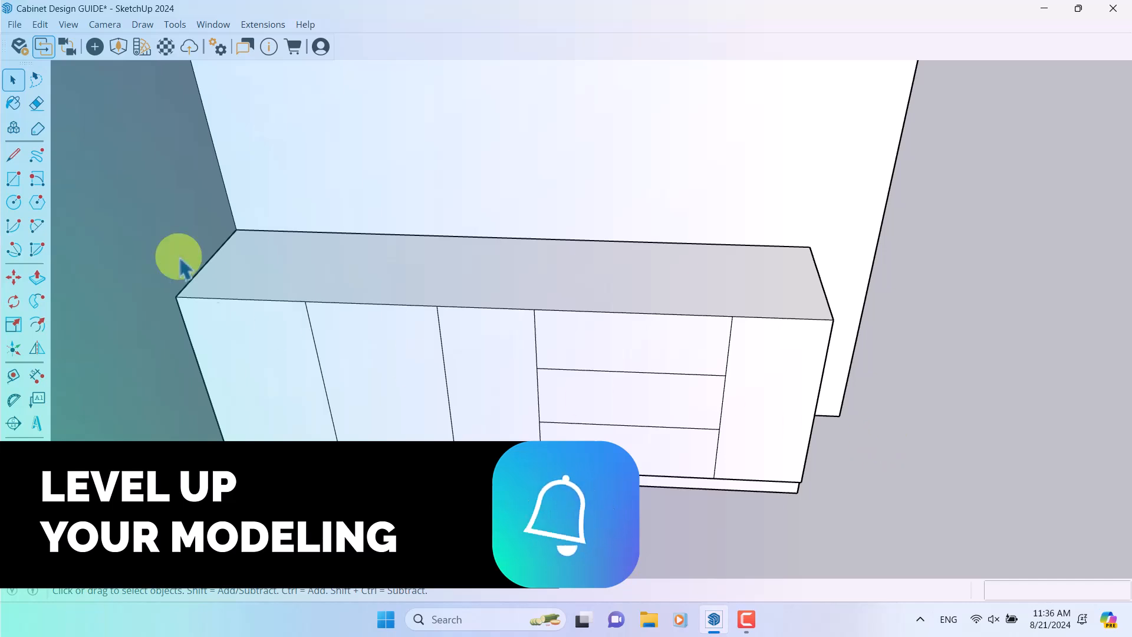
- Draw a 90 × 55 cm rectangle over the door panel beside the corner wall
left_click(13, 179)
scroll(303, 301, "up", 2)
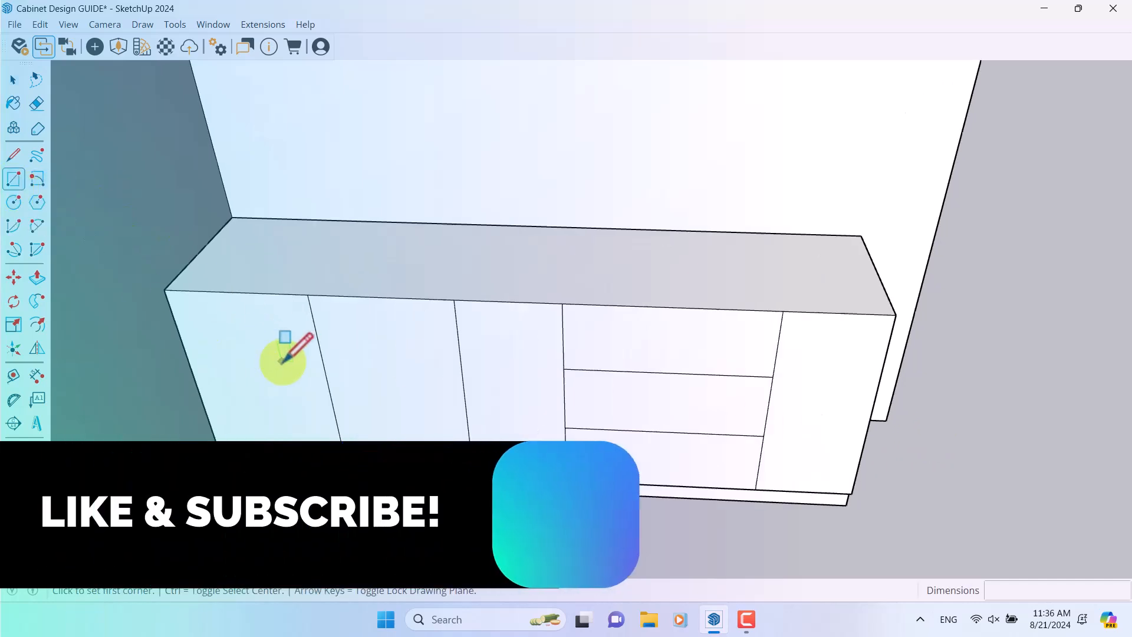
left_click(308, 295)
left_click(226, 463)
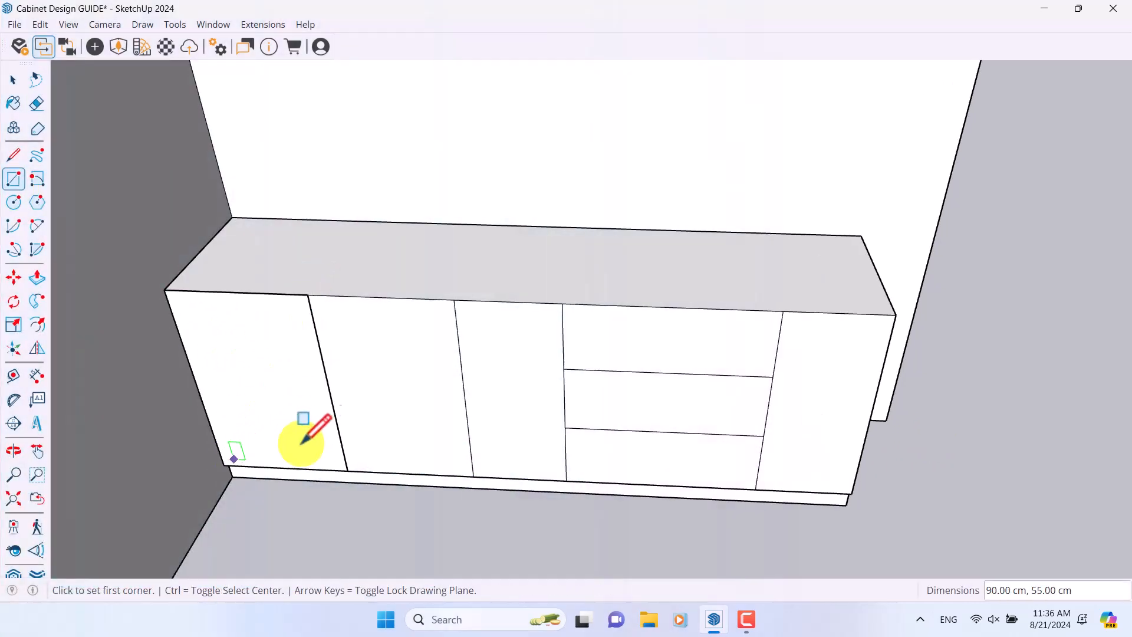
key("space")
- Turn the rectangle over the door panel beside the corner wall into a component
middle_click_drag(255, 407, 221, 324)
scroll(222, 323, "up", 2)
left_click(270, 306)
right_click(270, 307)
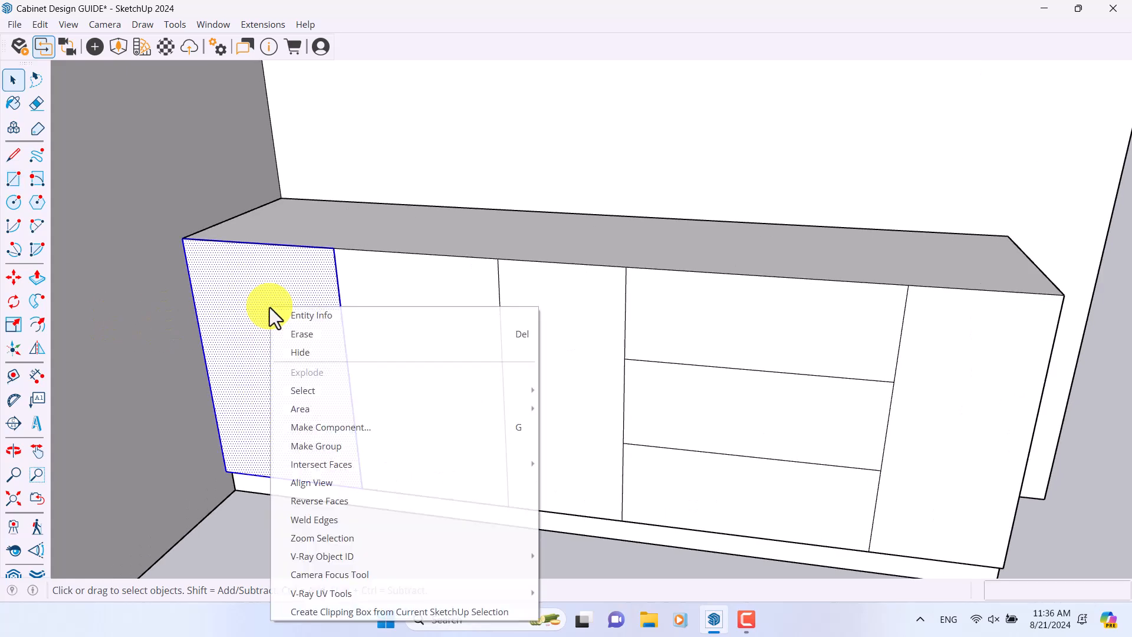
left_click(352, 420)
key("Return")
- Copy the door component 55 cm along the cabinet front onto the neighbouring door panel
left_click(16, 279)
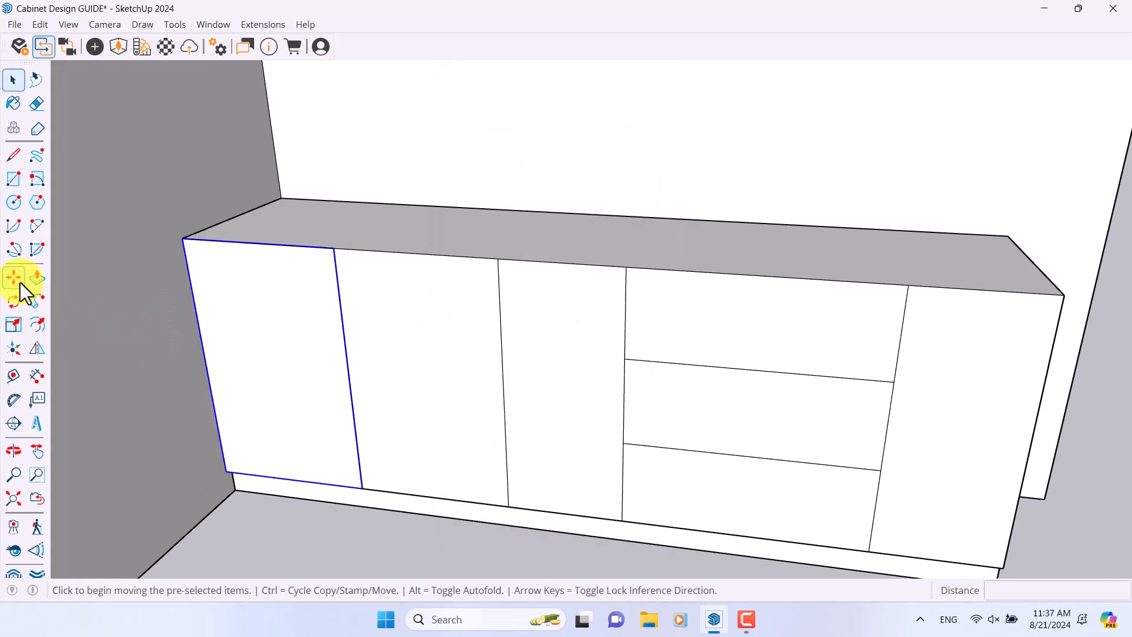
key("ctrl")
left_click(182, 239)
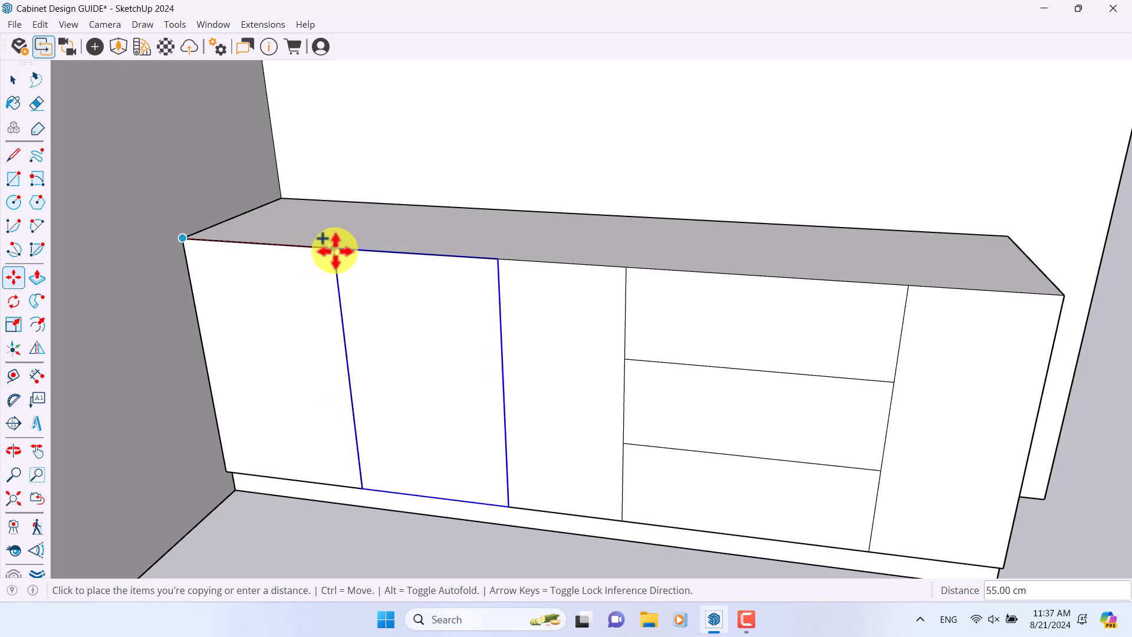
left_click(332, 248)
scroll(619, 382, "down", 2)
key("space")
- Open the corner door component and extrude its face 1.6 cm outward
scroll(476, 379, "up", 6)
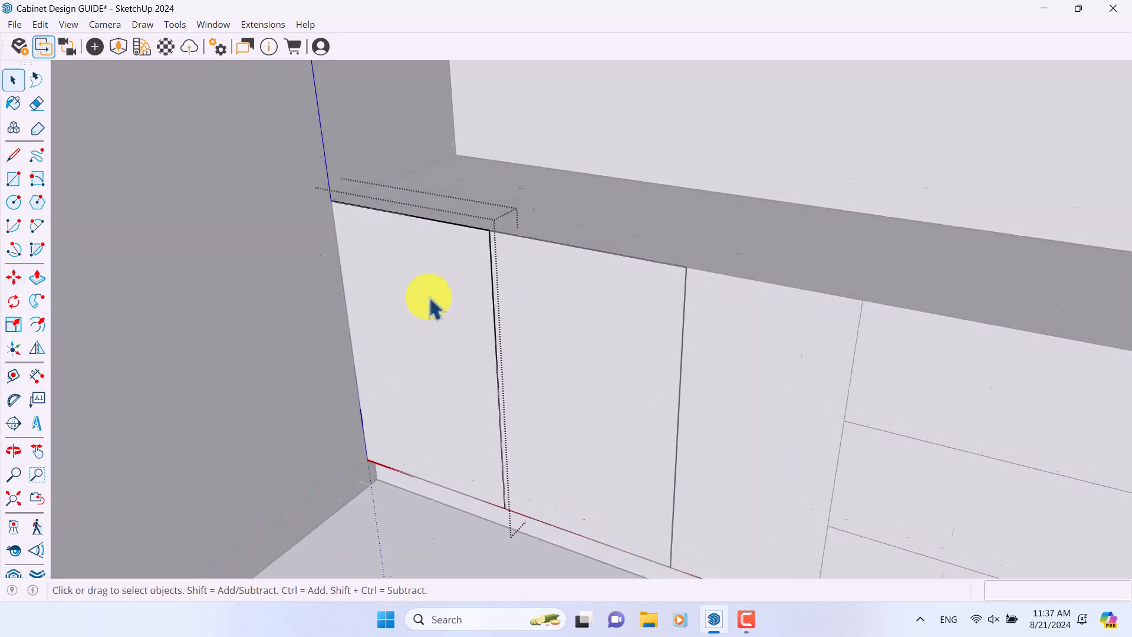
left_click(38, 277)
left_click(425, 240)
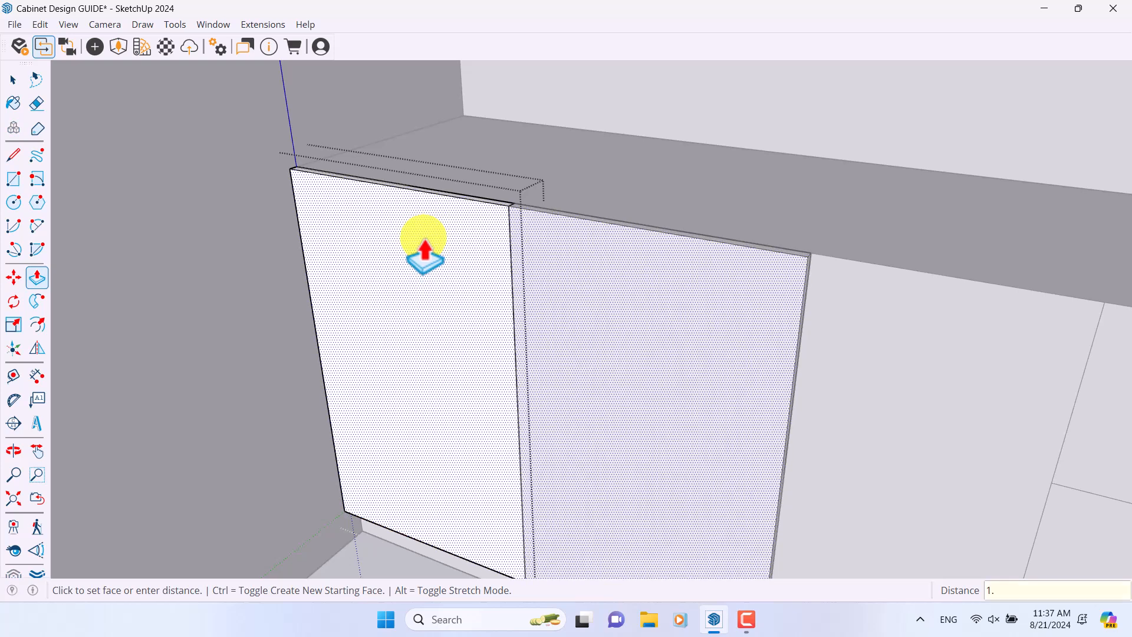
type("1.6")
key("Return")
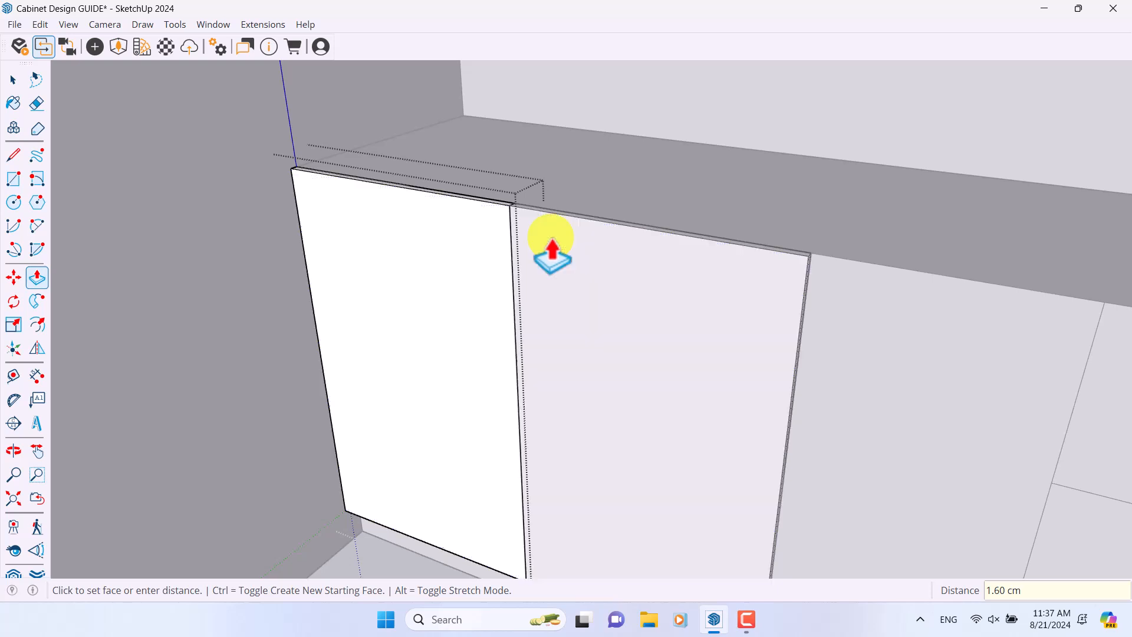
- Mirror the second door component about its vertical red flip plane
key("space")
scroll(623, 242, "down", 3)
left_click(484, 544)
left_click(634, 308)
middle_click_drag(596, 308, 685, 338)
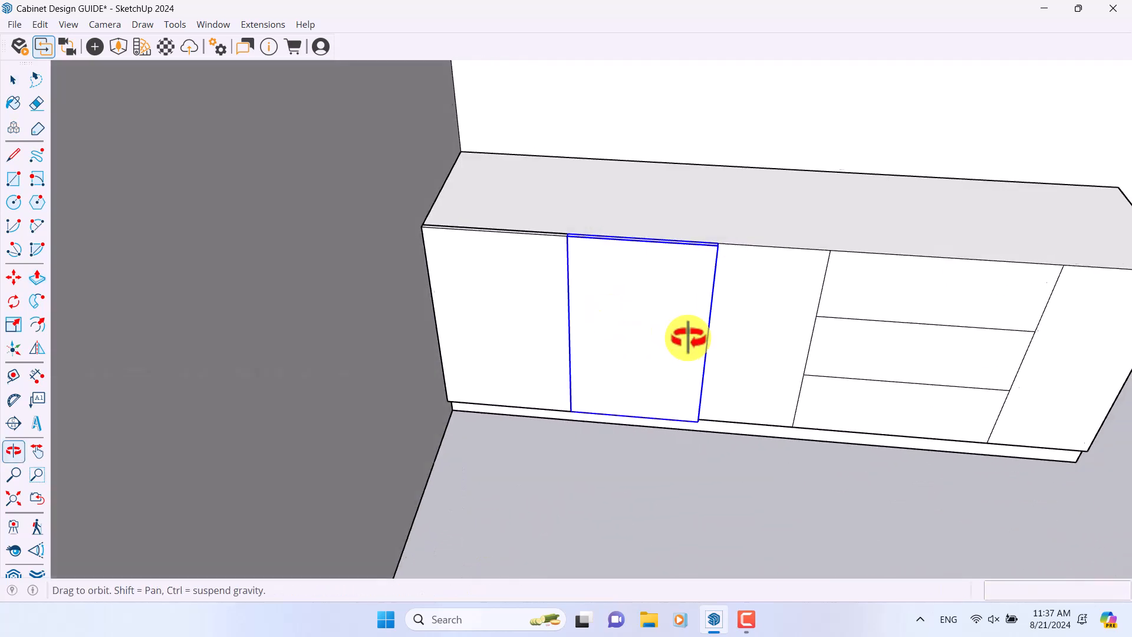
left_click(36, 347)
scroll(582, 362, "up", 5)
middle_click_drag(582, 361, 797, 284)
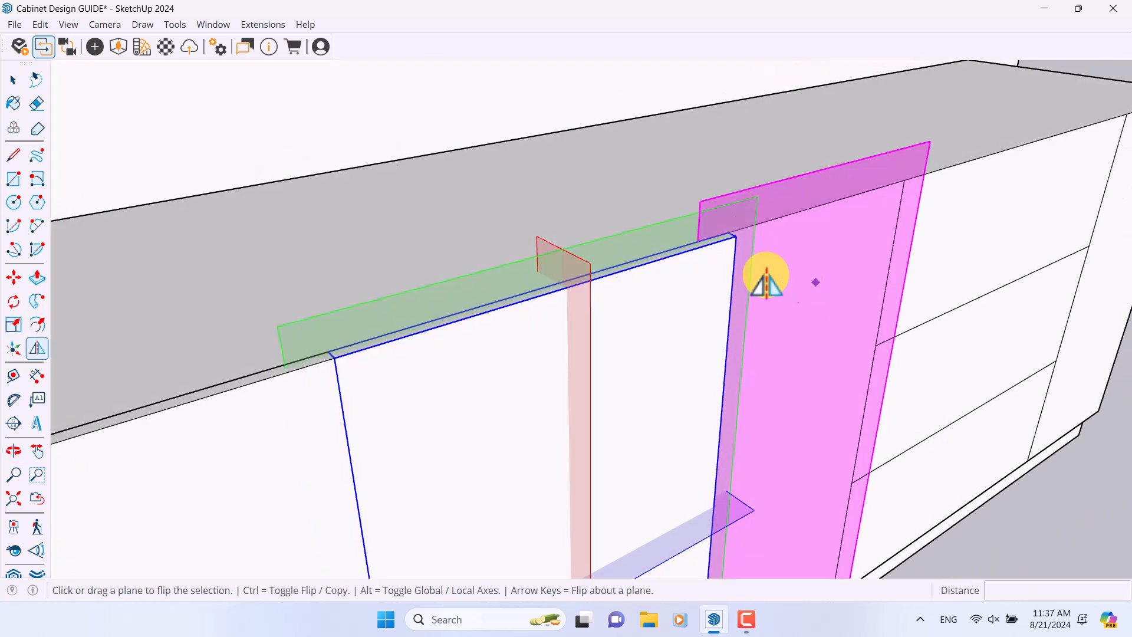
left_click(575, 284)
- Open the mirrored door component and push its side face beside the corner door inward 0.2 cm
double_click(463, 391)
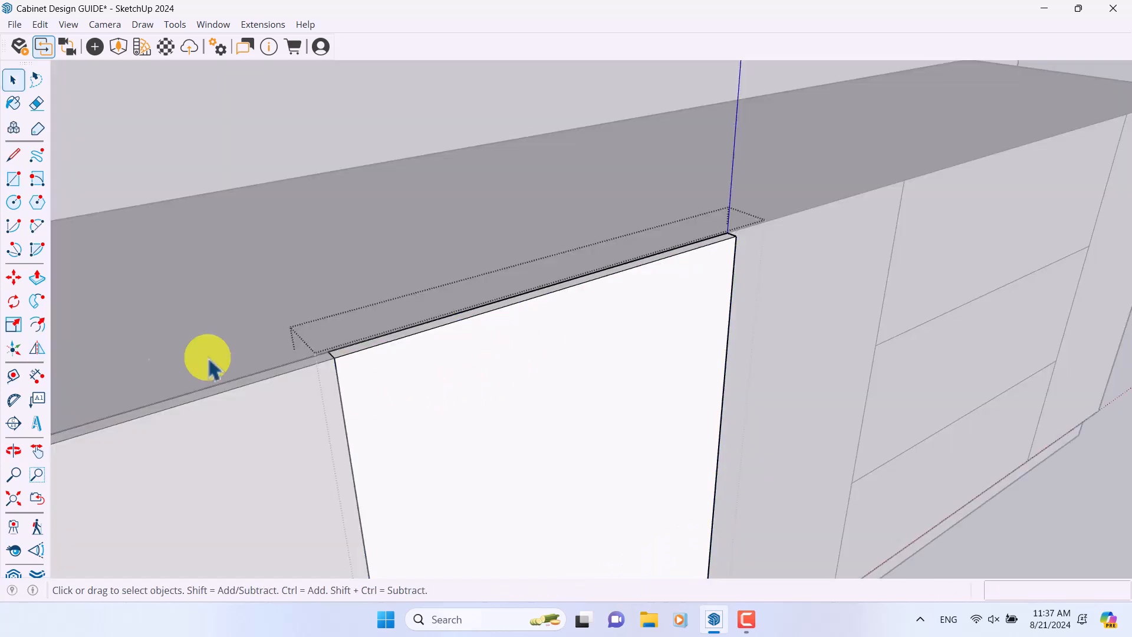
left_click(37, 276)
scroll(181, 424, "up", 5)
left_click(474, 304)
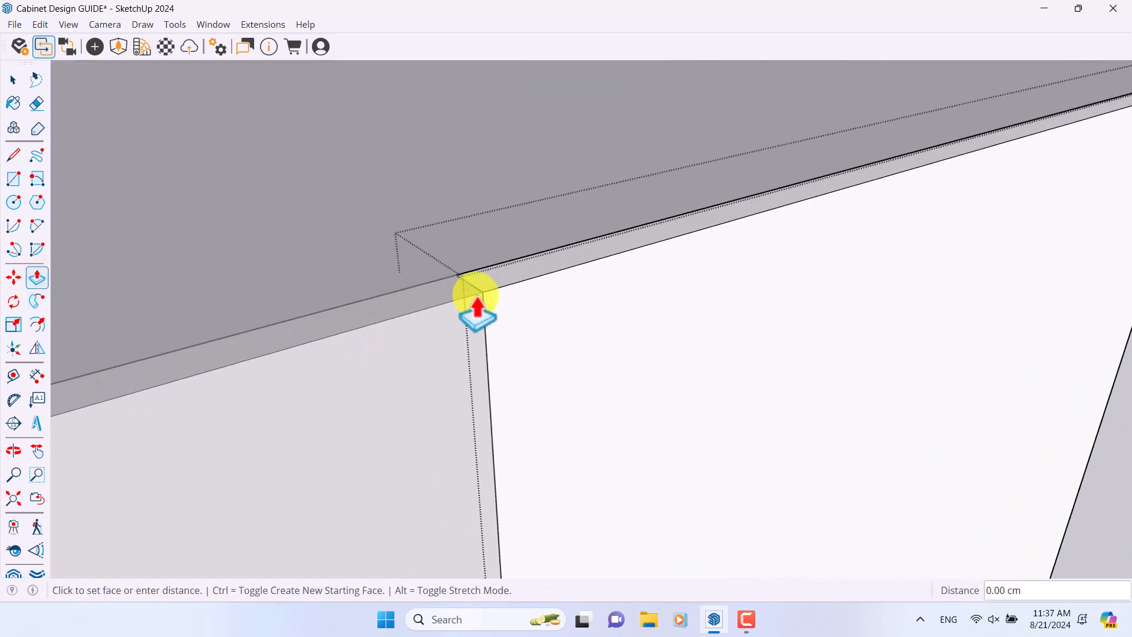
type("0.2")
key("Return")
- Repeat the 0.2 cm push on the opposite side face of the mirrored door
middle_click_drag(488, 293, 106, 283)
scroll(493, 118, "down", 6)
scroll(725, 180, "up", 5)
double_click(603, 208)
scroll(597, 217, "down", 6)
middle_click_drag(595, 225, 800, 112)
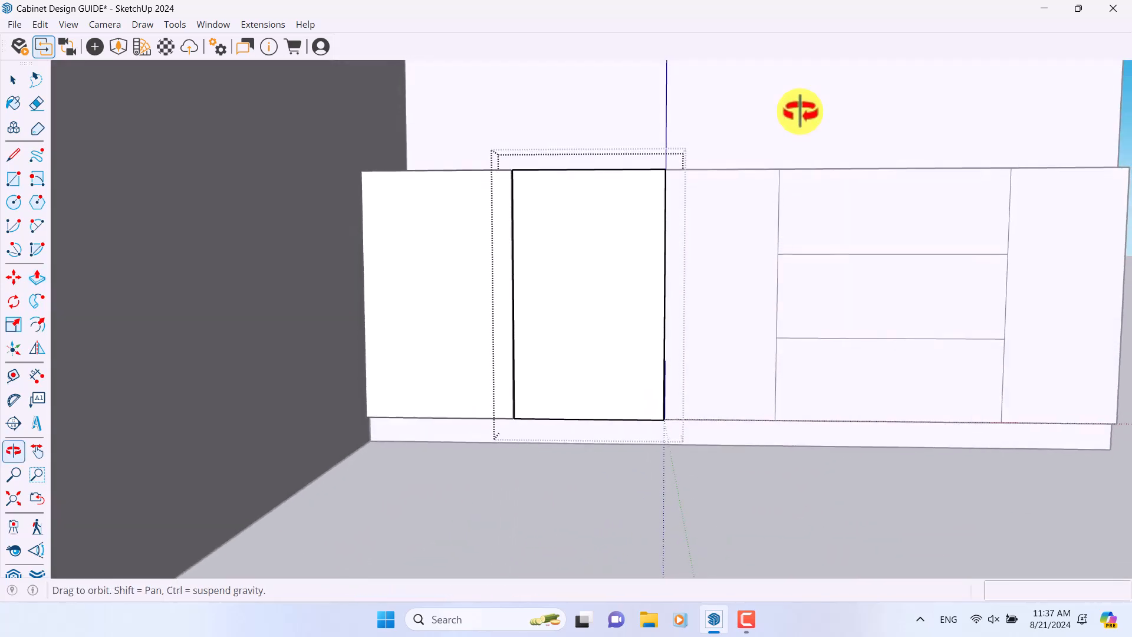
- Offset the outline of the door's front face 6 cm inward to form a frame
scroll(511, 328, "up", 3)
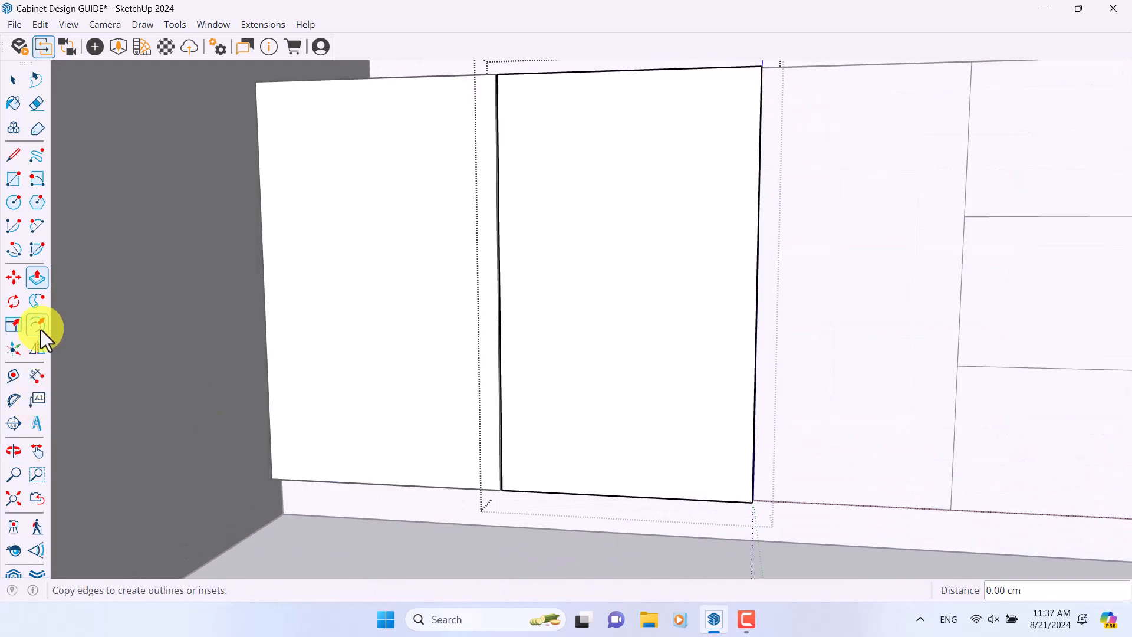
left_click(39, 327)
left_click(540, 223)
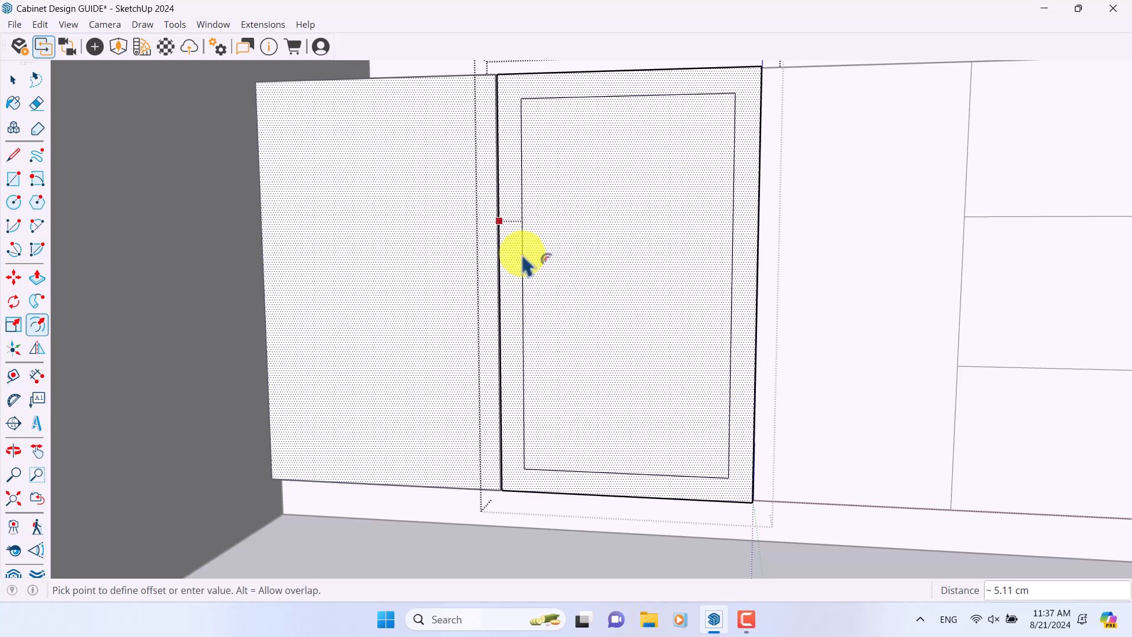
type("6")
key("Return")
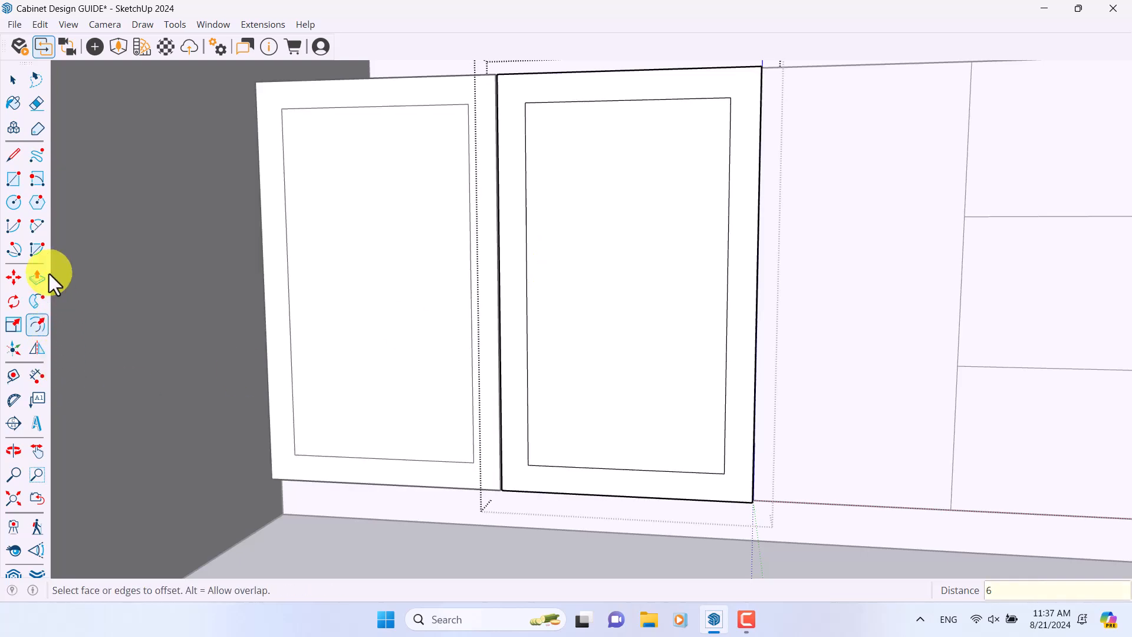
- Recess the inner panel of the framed door with Push/Pull and close the component
left_click(37, 277)
left_click(547, 258)
scroll(527, 200, "up", 5)
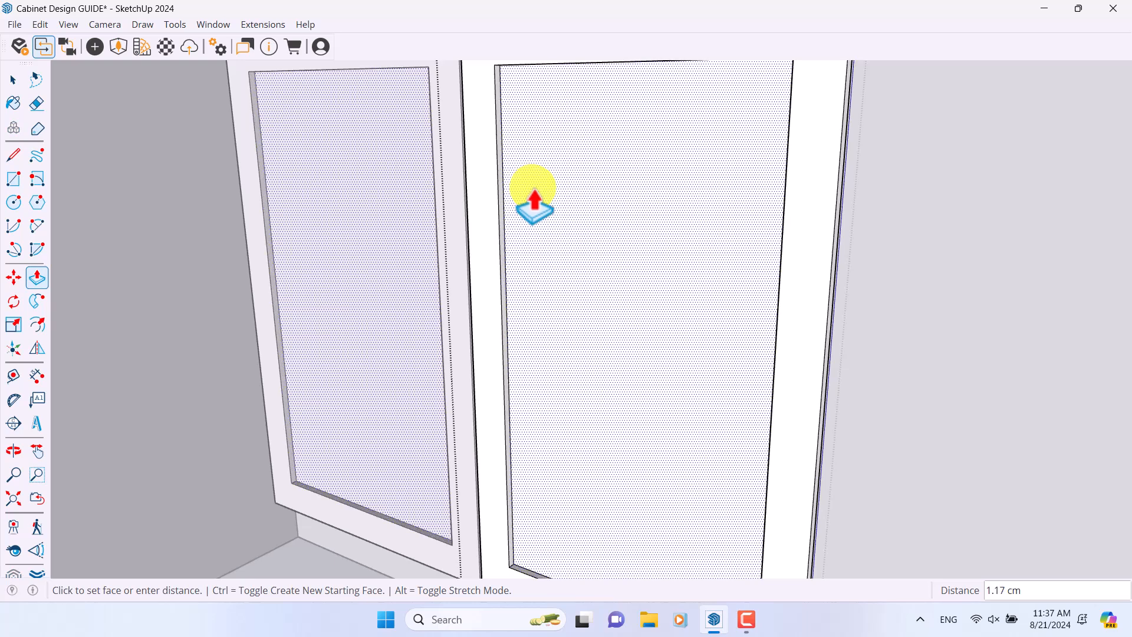
key("Return")
scroll(491, 272, "down", 3)
left_click(482, 270)
key("space")
scroll(476, 282, "down", 5)
scroll(627, 392, "up", 5)
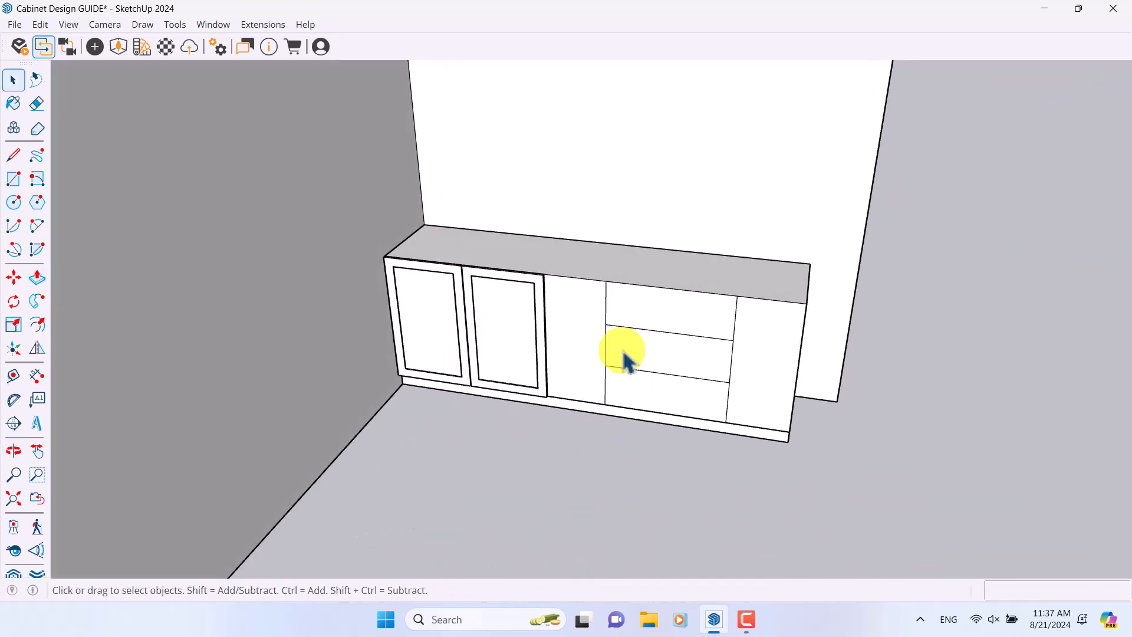
- Draw a 90 × 40 cm rectangle over the narrow door panel between the framed doors and the drawer fronts
left_click(17, 181)
scroll(504, 259, "up", 3)
scroll(481, 216, "up", 2)
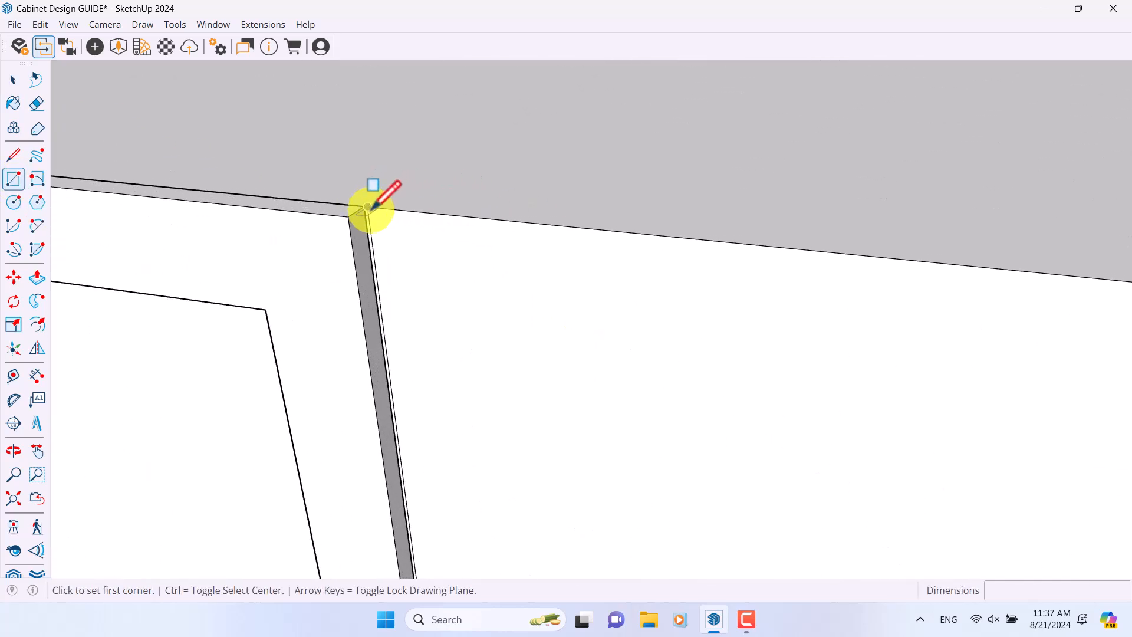
left_click(362, 206)
scroll(488, 156, "down", 3)
scroll(578, 392, "up", 1)
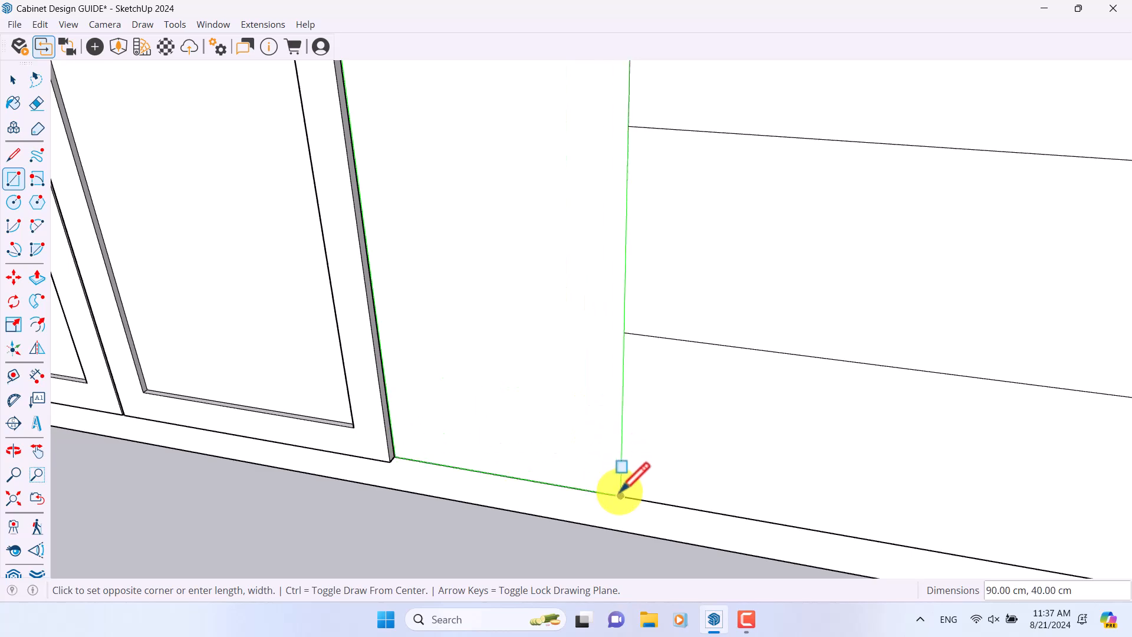
left_click(619, 480)
scroll(468, 321, "down", 4)
- Turn the narrow door rectangle into a component
key("space")
double_click(466, 323)
right_click(466, 324)
left_click(524, 440)
key("Return")
- Copy the narrow door component 120 cm onto the end section and flip the copy about its red plane
left_click(13, 277)
scroll(440, 272, "up", 2)
key("ctrl")
left_click(446, 265)
left_click(746, 300)
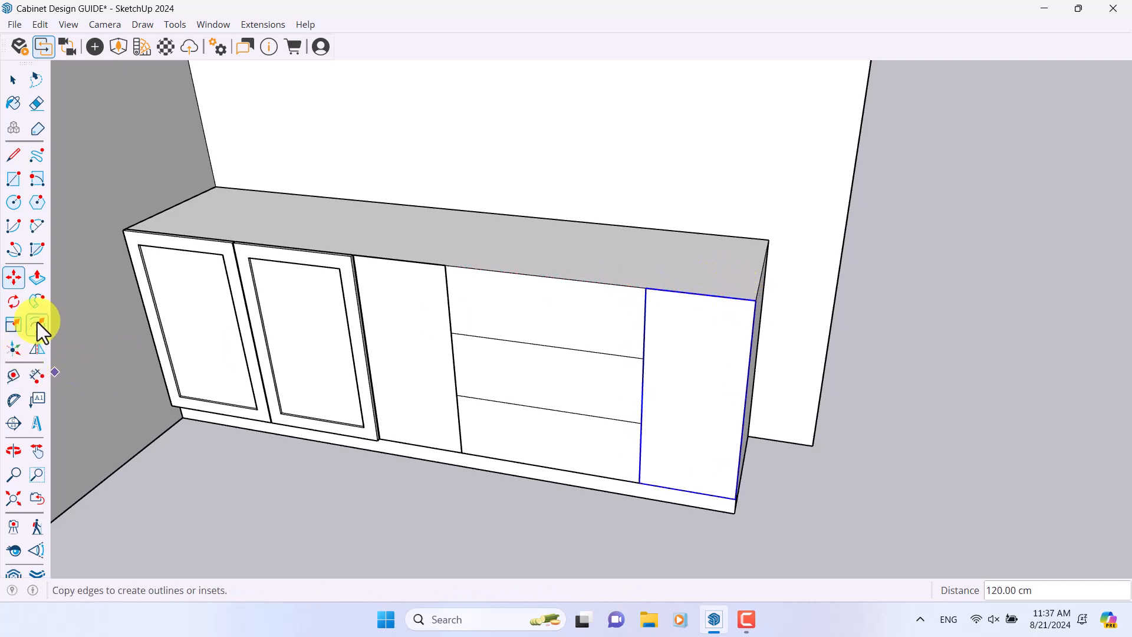
left_click(36, 348)
scroll(741, 260, "up", 3)
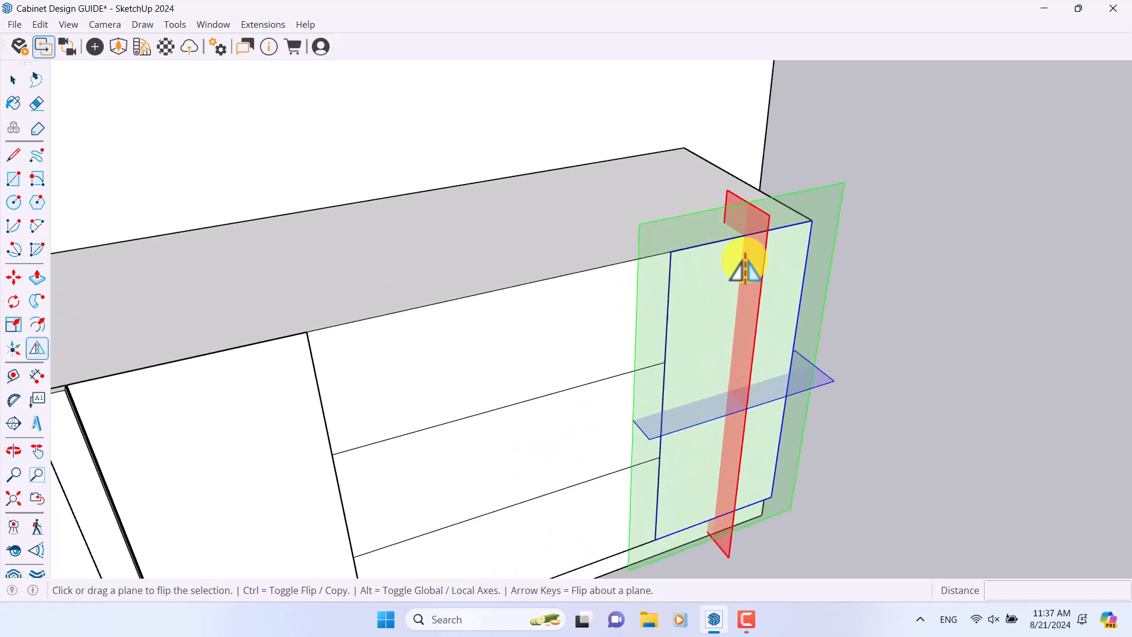
left_click(753, 228)
- Open the flipped end door component and extrude its face 1.6 cm outward
double_click(696, 303)
left_click(37, 277)
left_click(700, 280)
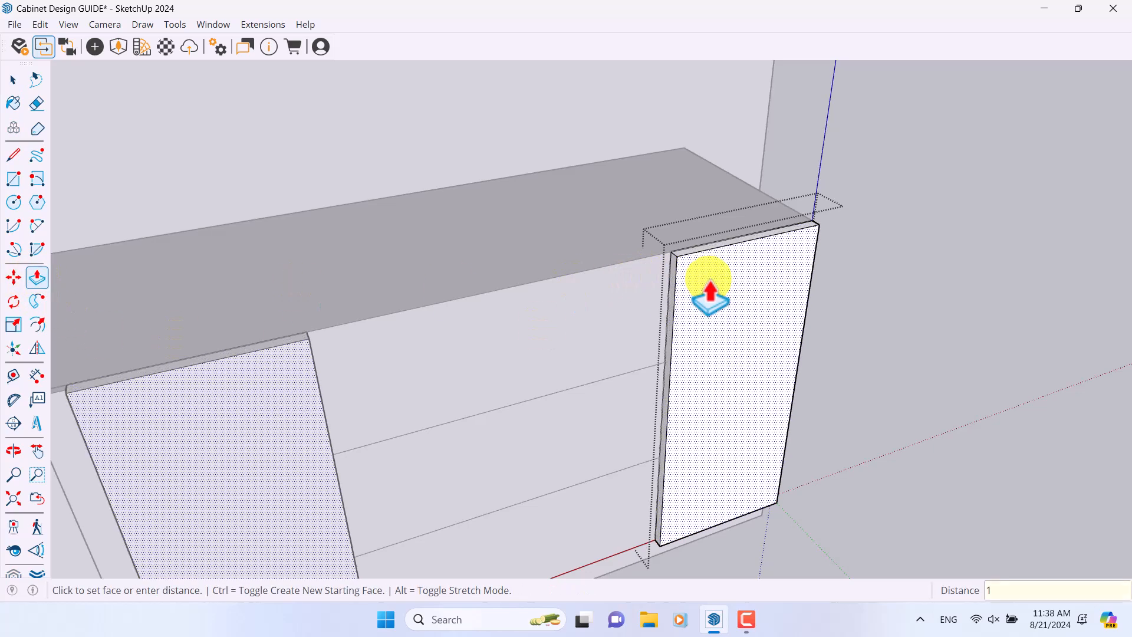
type("1.6")
key("Return")
- Offset the outline of the narrow door's front face 6 cm inward
left_click(38, 325)
left_click(707, 313)
type("6")
key("Return")
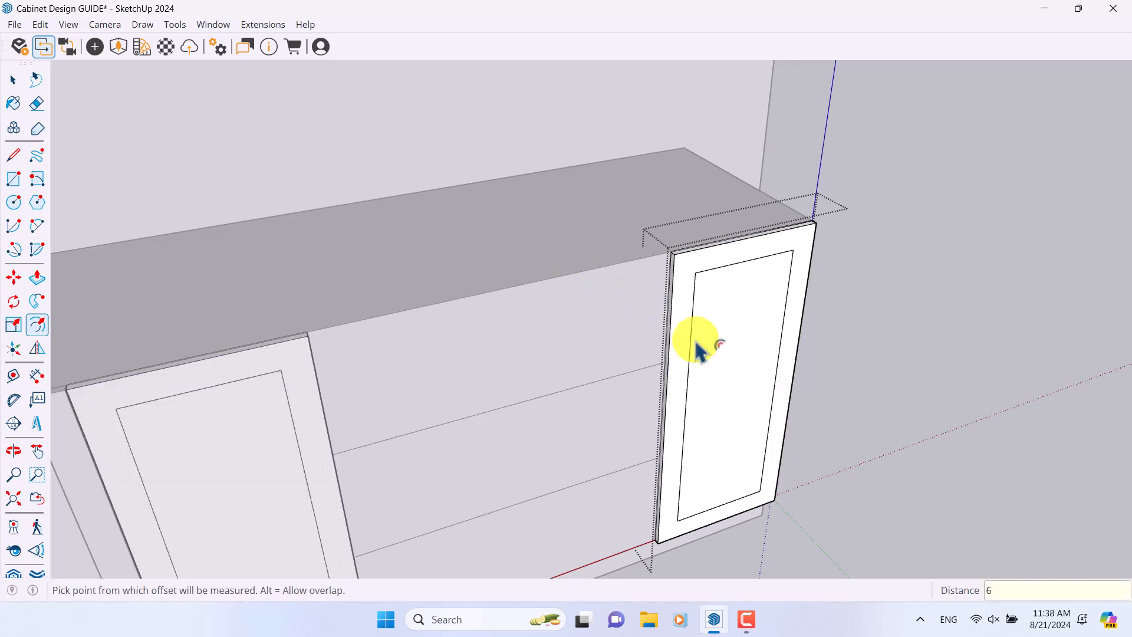
- Recess the narrow door's inner panel 1 cm and close the component
left_click(39, 277)
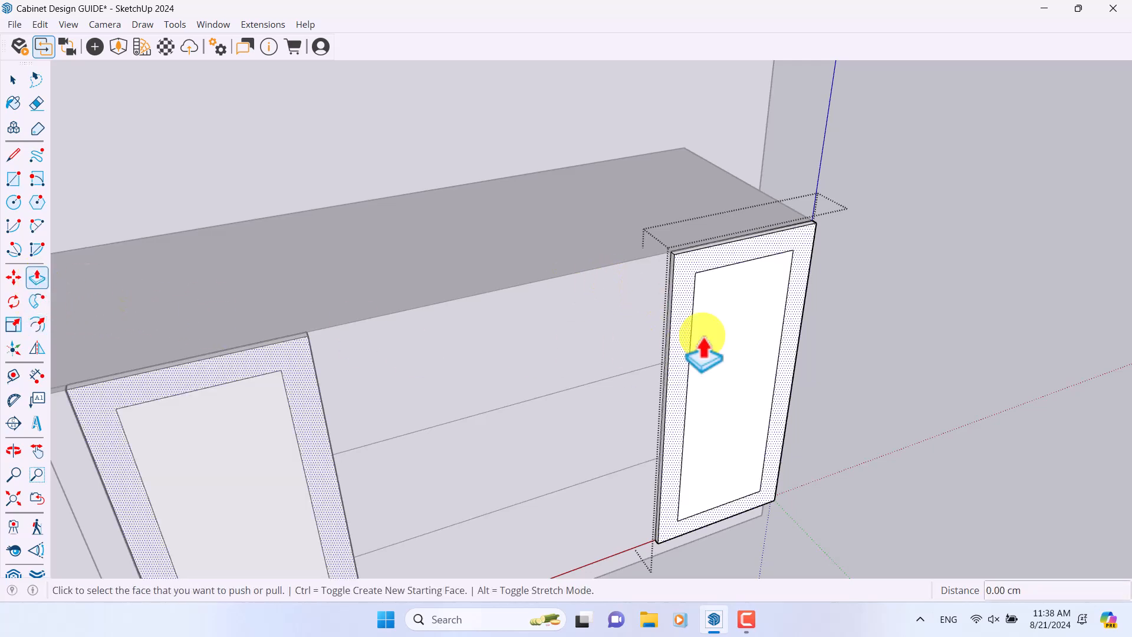
left_click(776, 322)
type("1")
key("Return")
middle_click_drag(775, 330, 527, 150)
key("space")
scroll(488, 222, "up", 3)
scroll(538, 422, "up", 3)
middle_click_drag(520, 413, 468, 301)
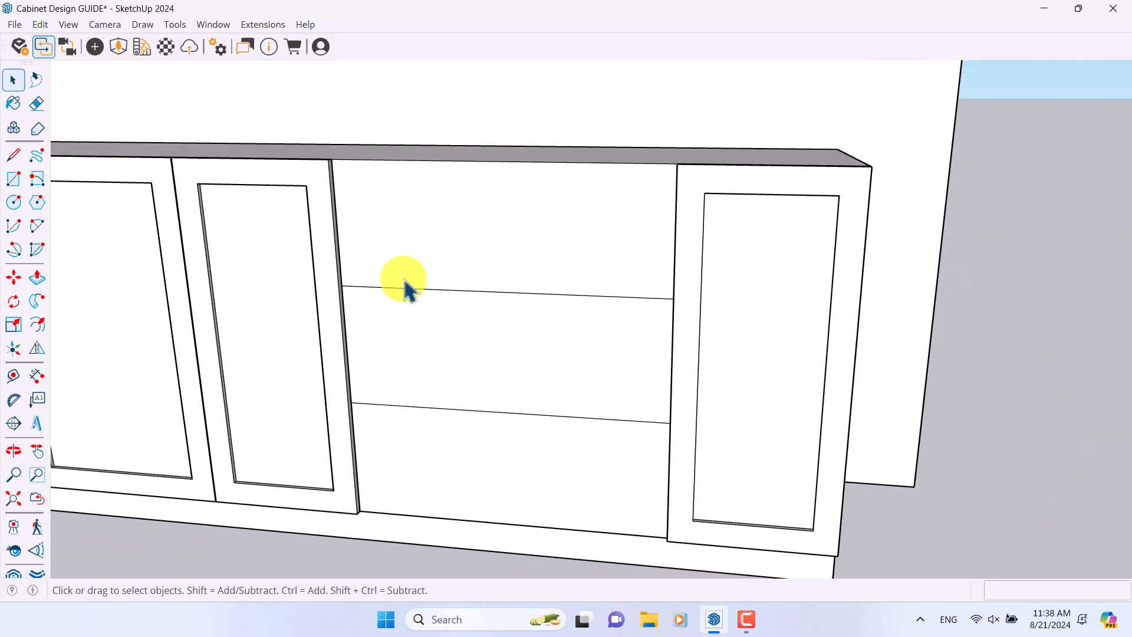
left_click(14, 182)
scroll(303, 164, "up", 8)
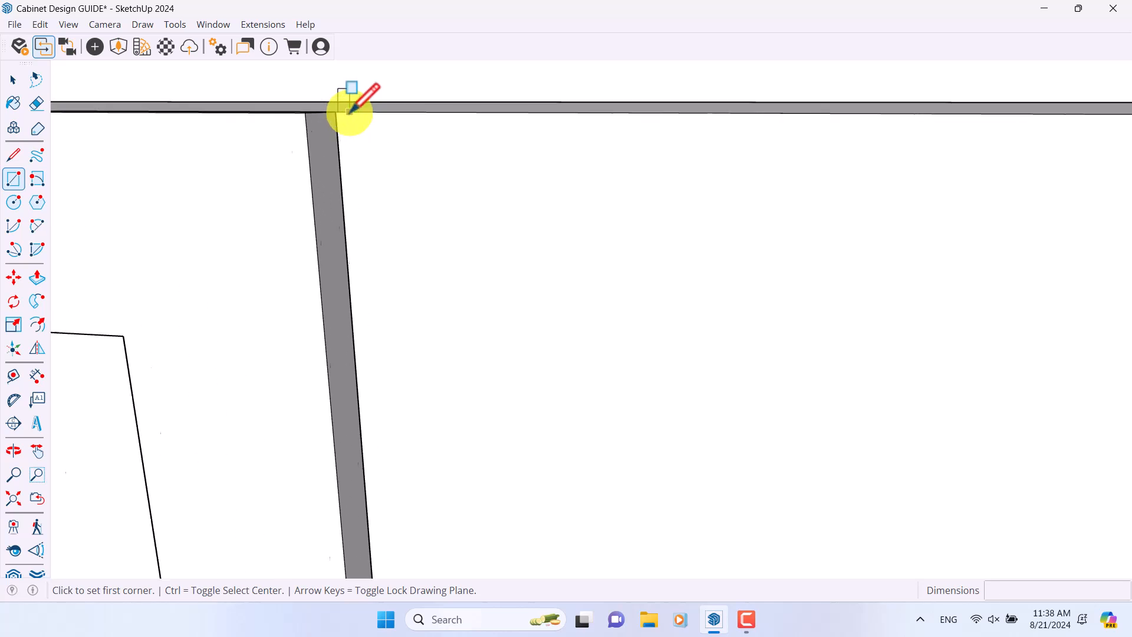
key("space")
- Push the narrow door's side face next to the drawer section inward 0.2 cm
scroll(347, 253, "down", 3)
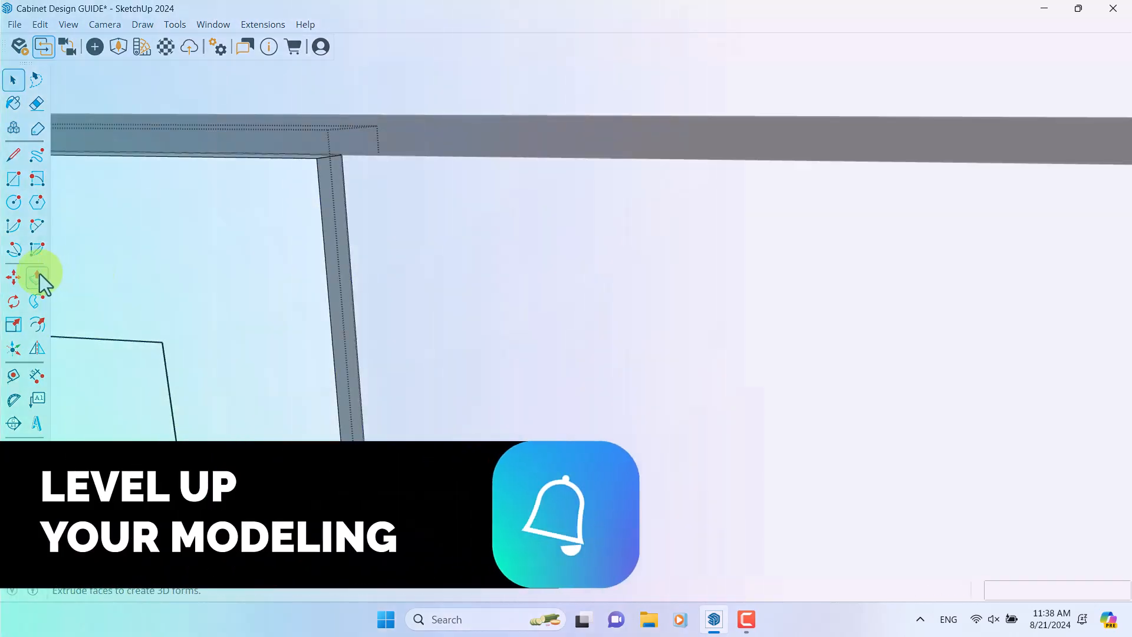
left_click(36, 278)
left_click(353, 227)
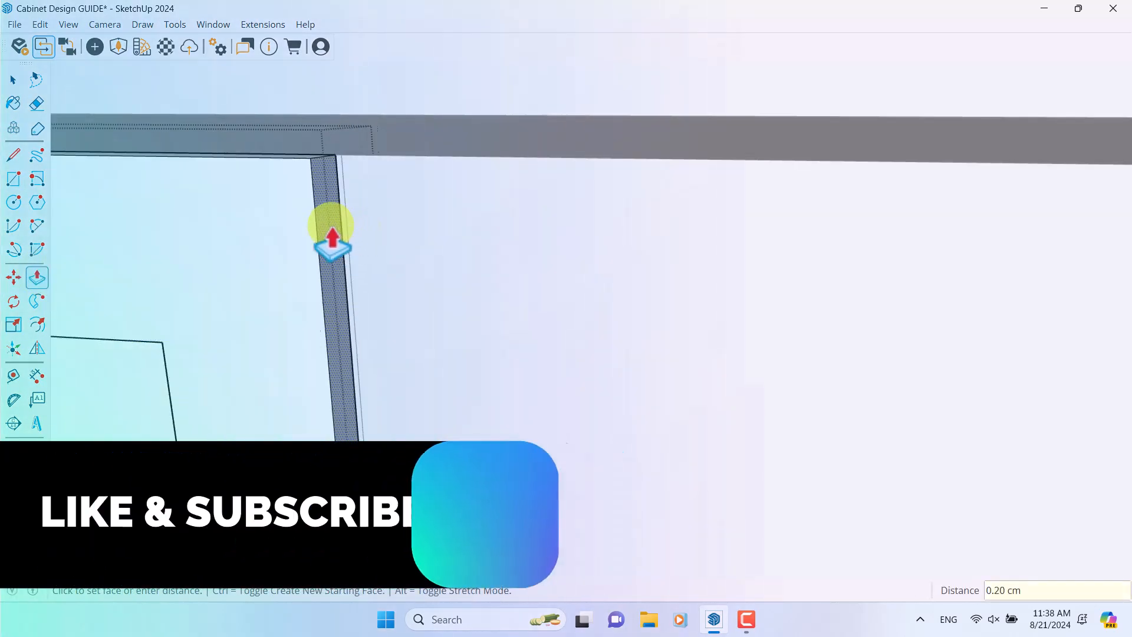
left_click(525, 277)
- Repeat the side-face push on the narrow door's opposite side and close the component
middle_click_drag(525, 278, 887, 243)
scroll(887, 242, "down", 2)
scroll(298, 268, "up", 5)
middle_click_drag(298, 267, 236, 361)
scroll(168, 148, "up", 1)
left_click(168, 149)
left_click(171, 169)
scroll(172, 170, "down", 6)
key("space")
- Draw a rectangle over the uppermost drawer front between the two narrow doors
middle_click_drag(187, 453, 3, 281)
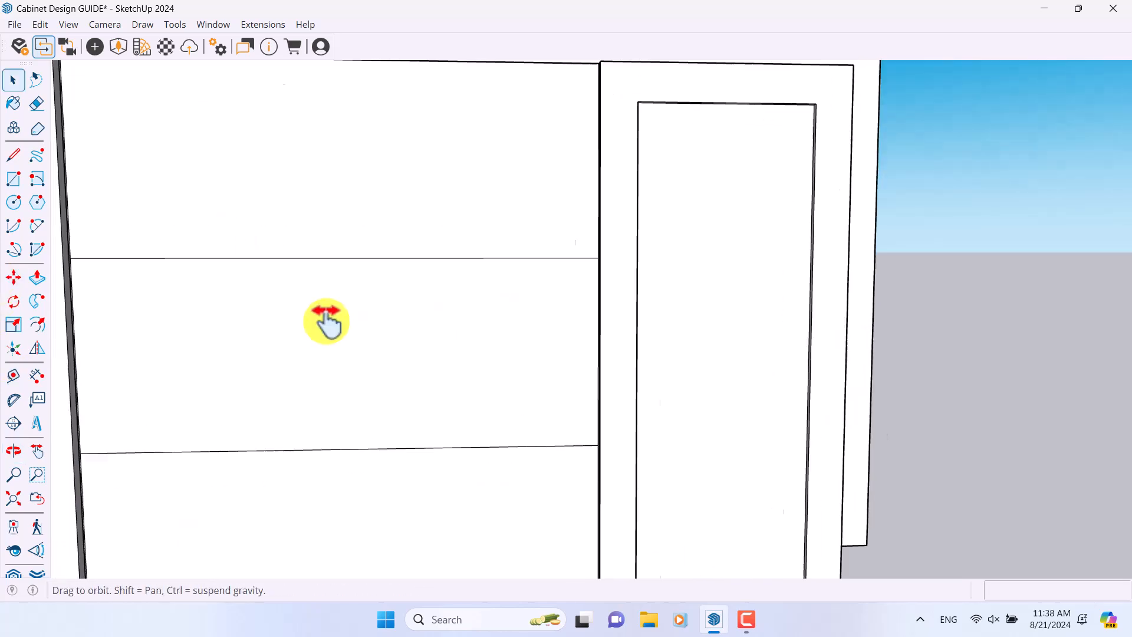
middle_click_drag(300, 296, 445, 410, "shift")
left_click(13, 179)
scroll(211, 148, "up", 7)
scroll(118, 177, "down", 3)
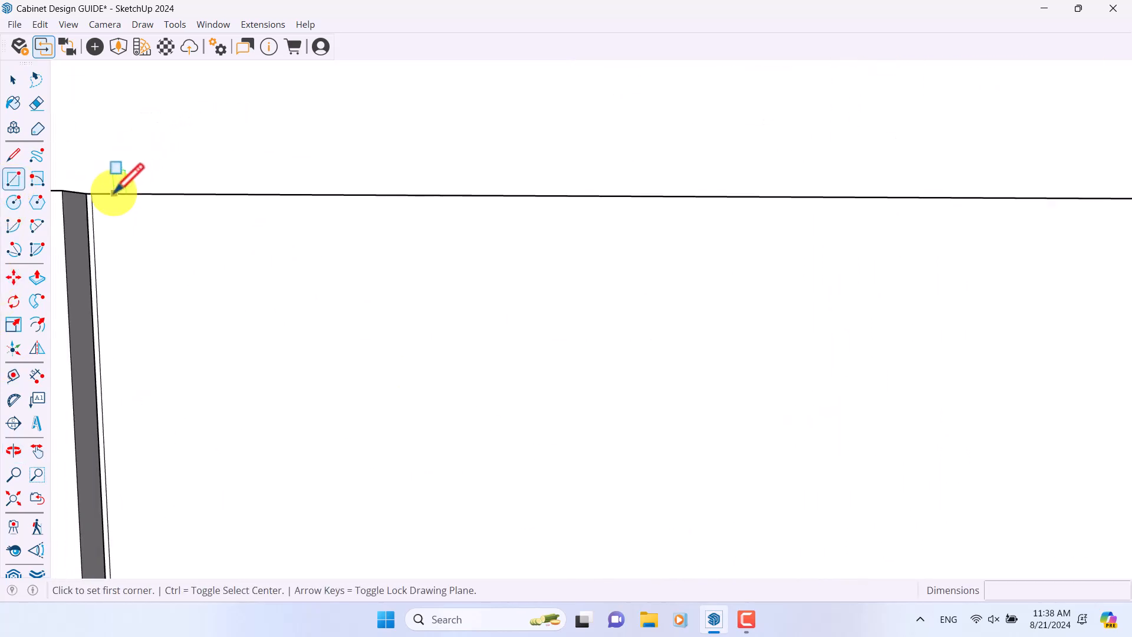
left_click(94, 193)
scroll(507, 354, "down", 2)
middle_click_drag(511, 365, 569, 346, "shift")
scroll(569, 347, "up", 4)
left_click(722, 376)
key("space")
- Turn the uppermost drawer front rectangle into a component
scroll(614, 243, "down", 5)
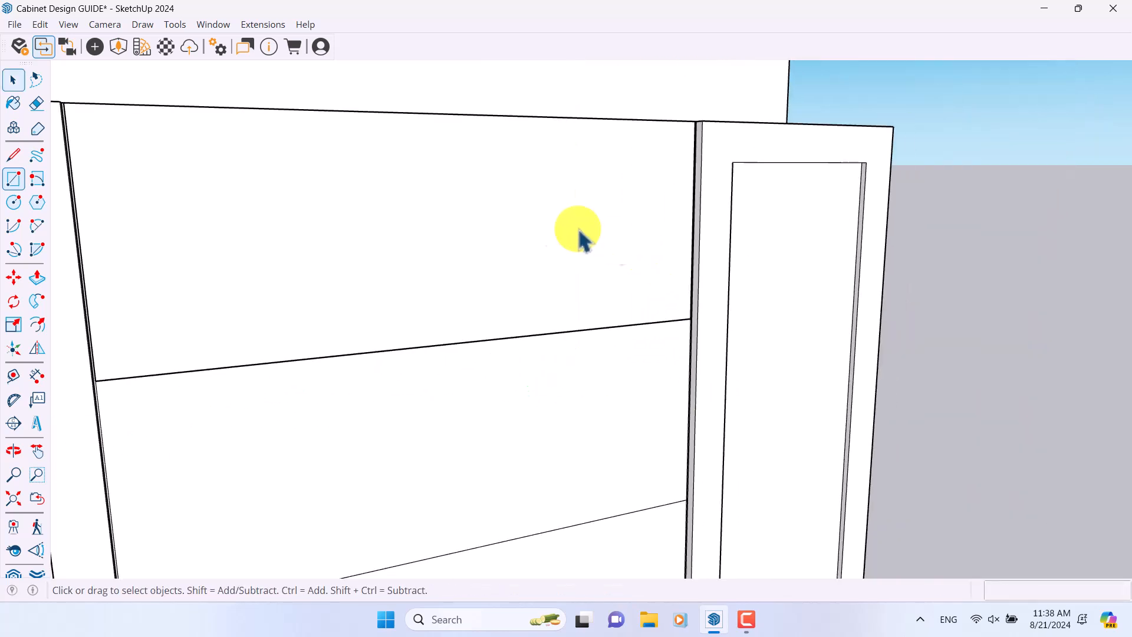
double_click(513, 227)
right_click(513, 224)
left_click(579, 333)
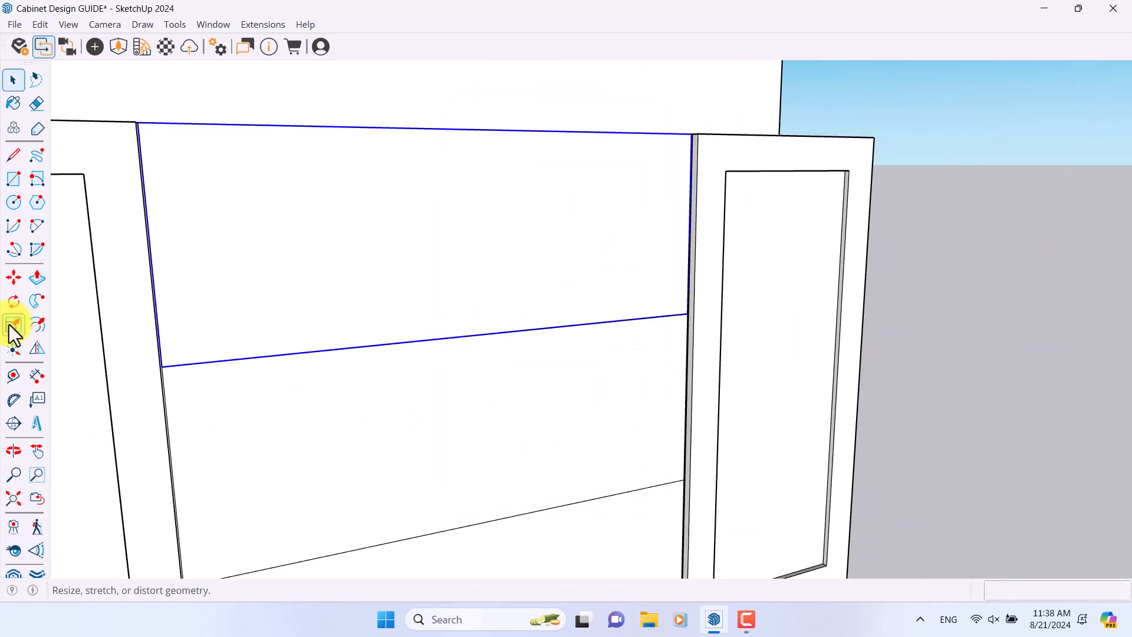
- Copy the drawer front component downward at 30 cm spacing to cover the two lower drawer fronts
left_click(13, 277)
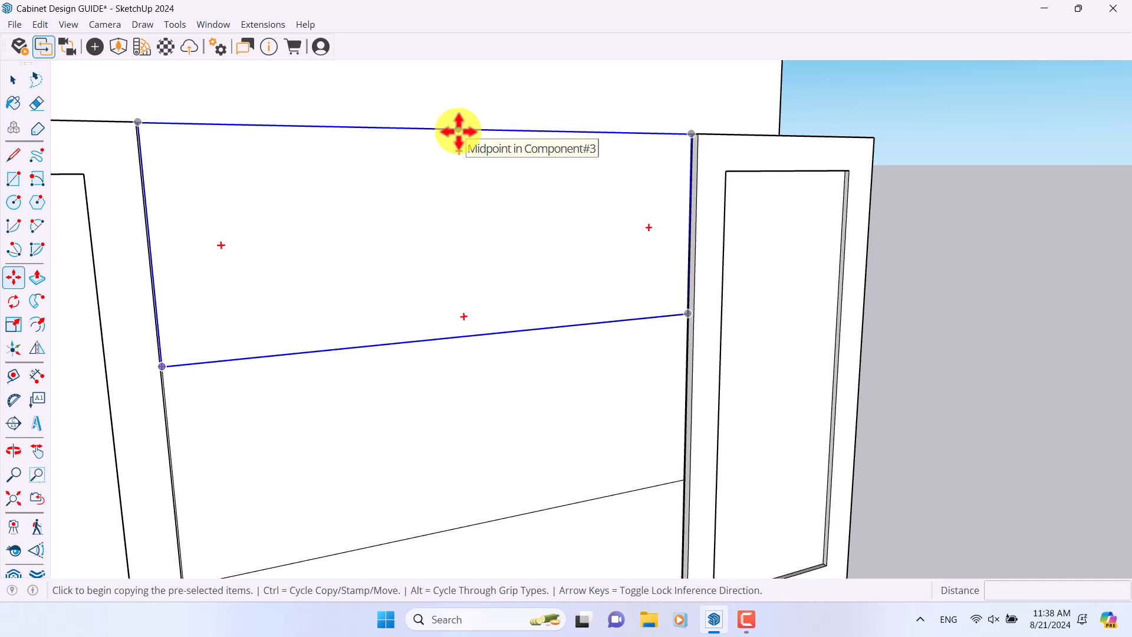
left_click(458, 130)
scroll(458, 130, "down", 3)
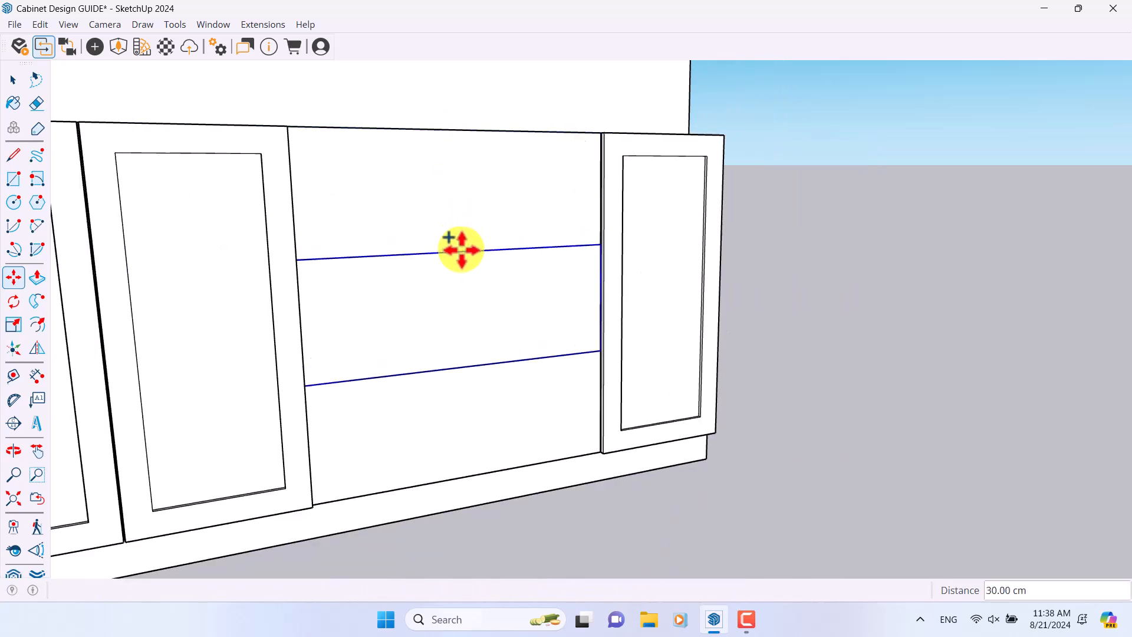
middle_click_drag(461, 249, 516, 348)
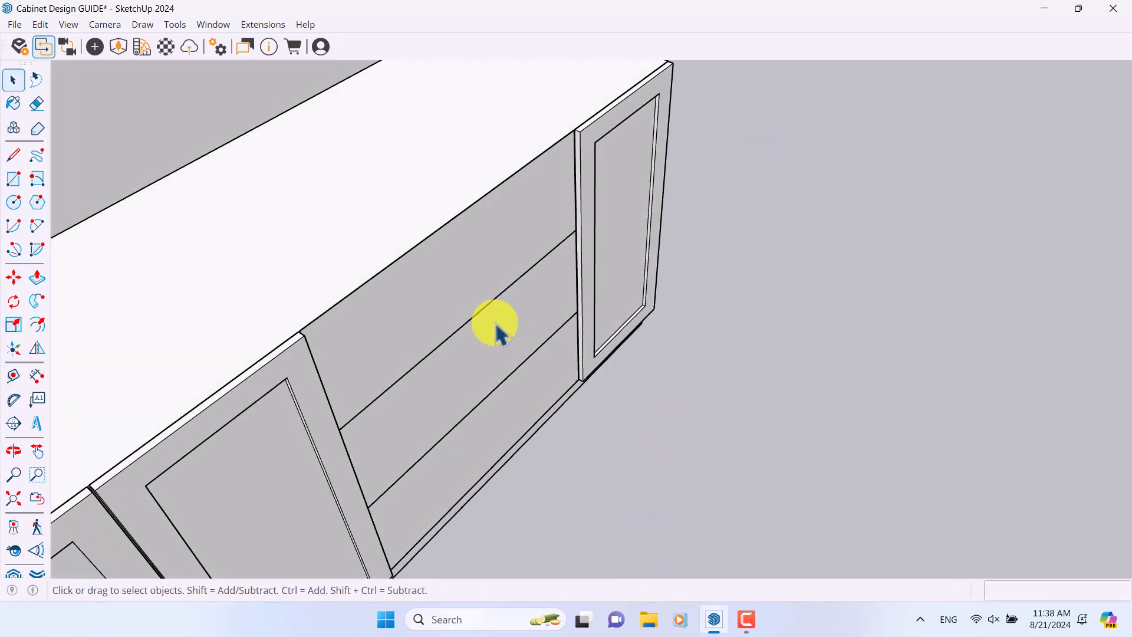
- Open a drawer front component, extrude its face flush with the neighbouring doors and push one side face inward for a small gap
double_click(454, 295)
left_click(37, 277)
scroll(346, 342, "up", 3)
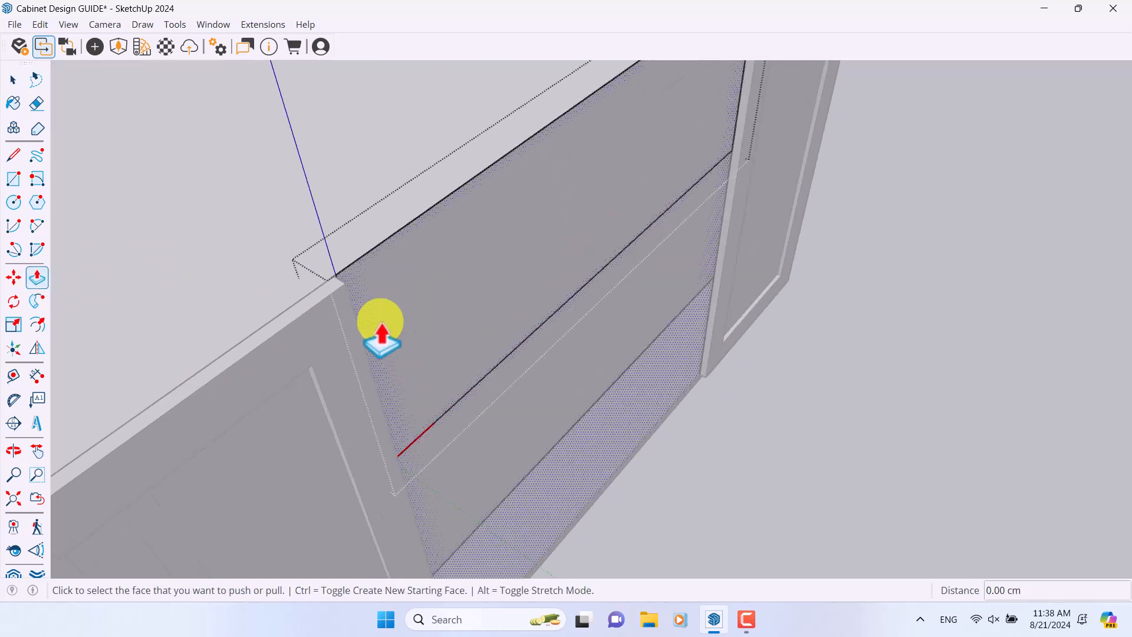
scroll(363, 213, "up", 3)
scroll(364, 212, "up", 2)
left_click(363, 177)
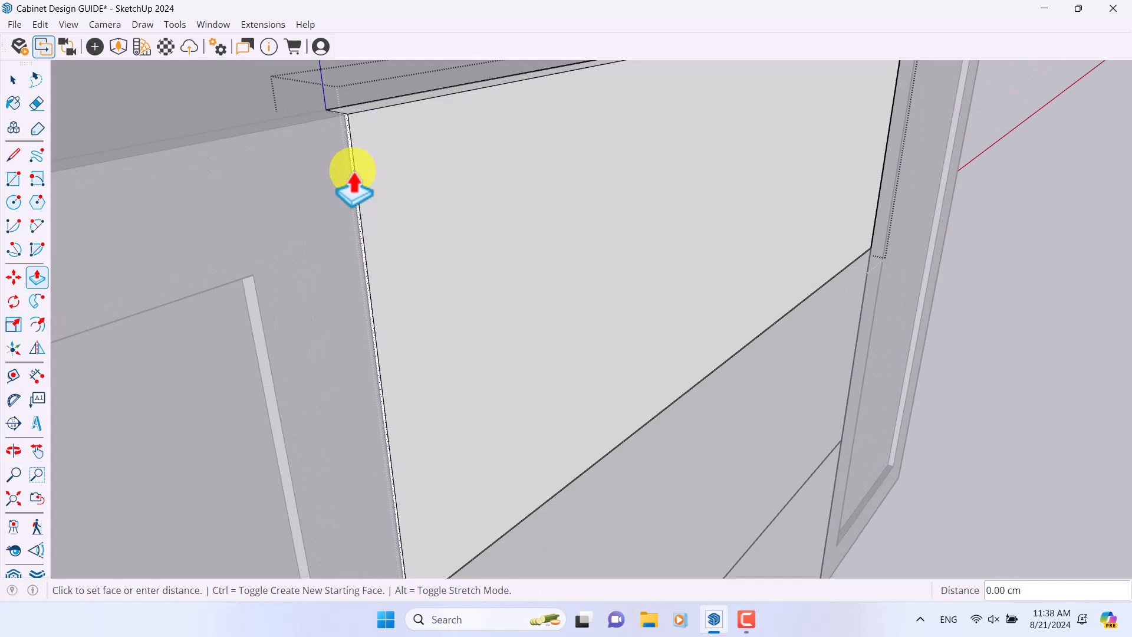
left_click(362, 166)
- Push the drawer front's opposite side face inward to leave a matching small gap beside the end door
scroll(362, 165, "down", 3)
middle_click_drag(362, 165, 824, 261)
scroll(782, 163, "up", 5)
scroll(809, 194, "down", 8)
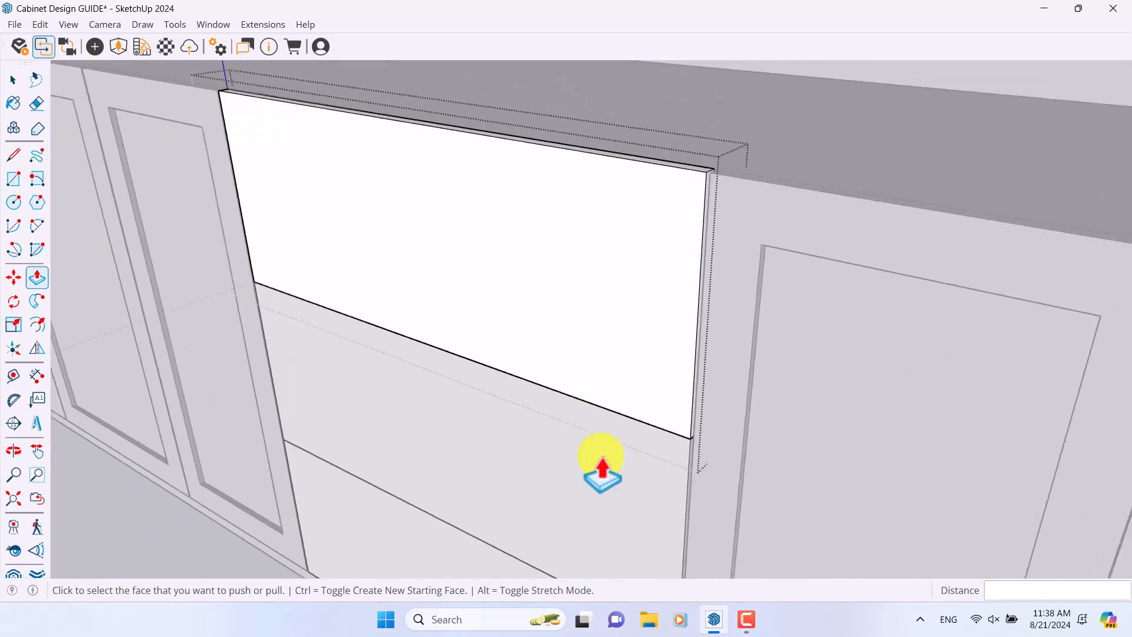
middle_click_drag(599, 467, 503, 171)
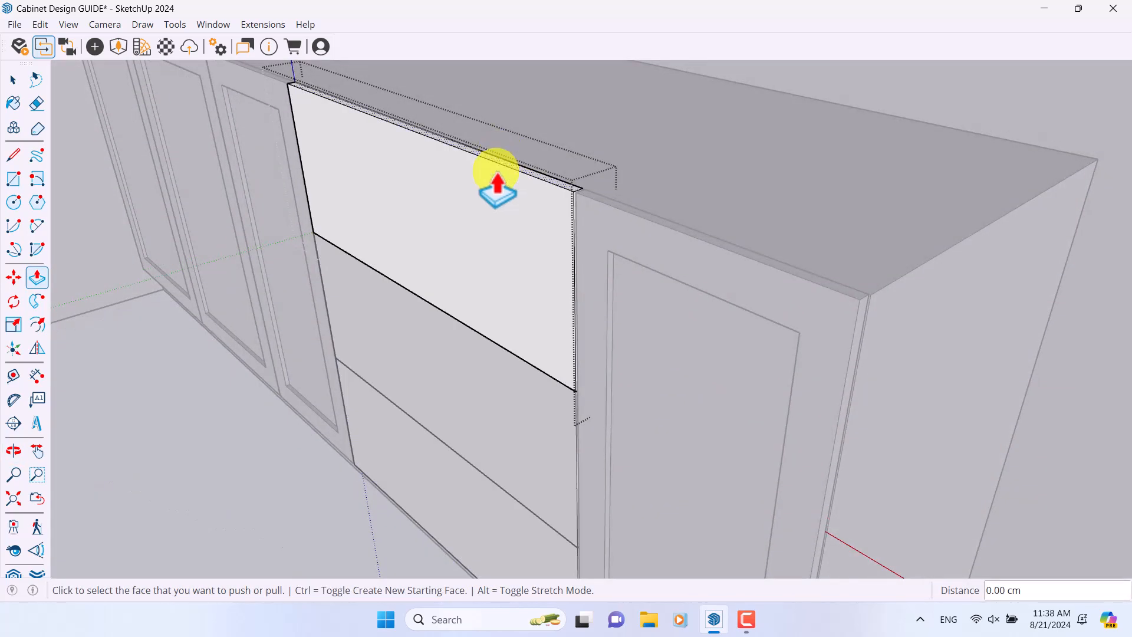
- Open the lowest drawer front component, push its bottom face upward to create gaps between the drawers, and close the component
middle_click_drag(446, 433, 502, 298)
key("space")
double_click(460, 465)
middle_click_drag(429, 452, 388, 412)
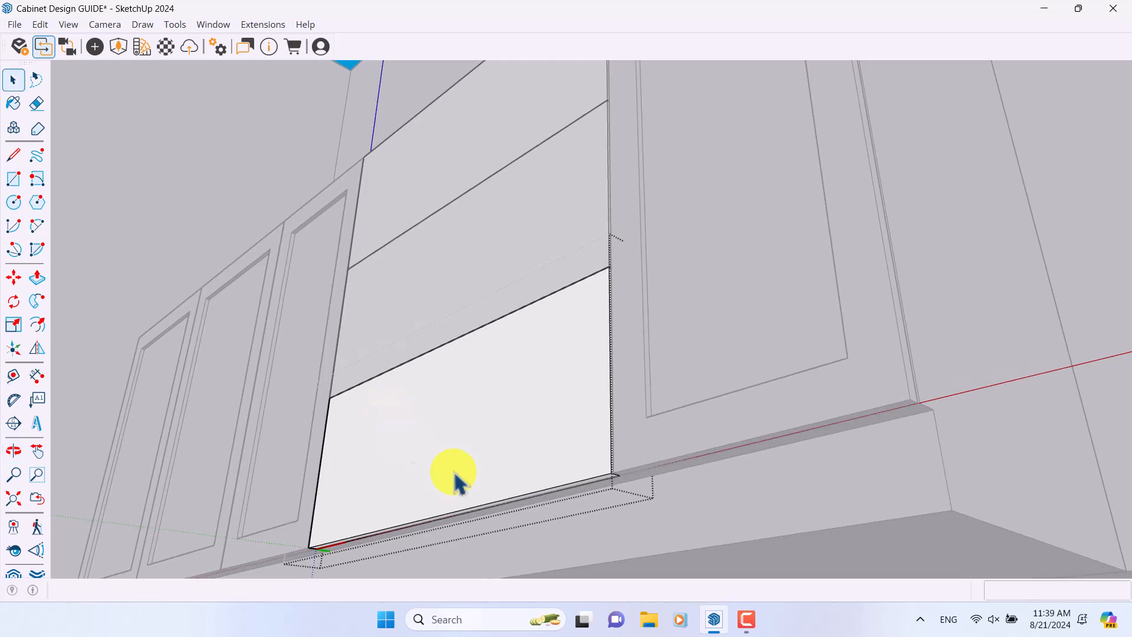
scroll(627, 551, "up", 3)
scroll(546, 491, "up", 3)
scroll(516, 387, "down", 3)
middle_click_drag(516, 387, 531, 240)
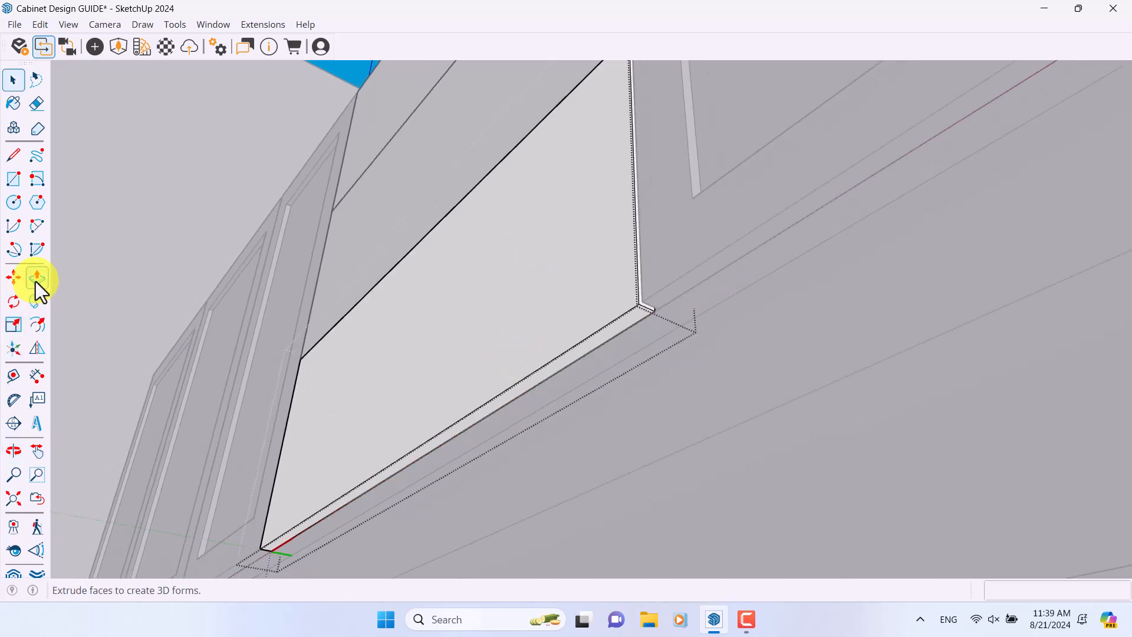
left_click(37, 279)
left_click(543, 380)
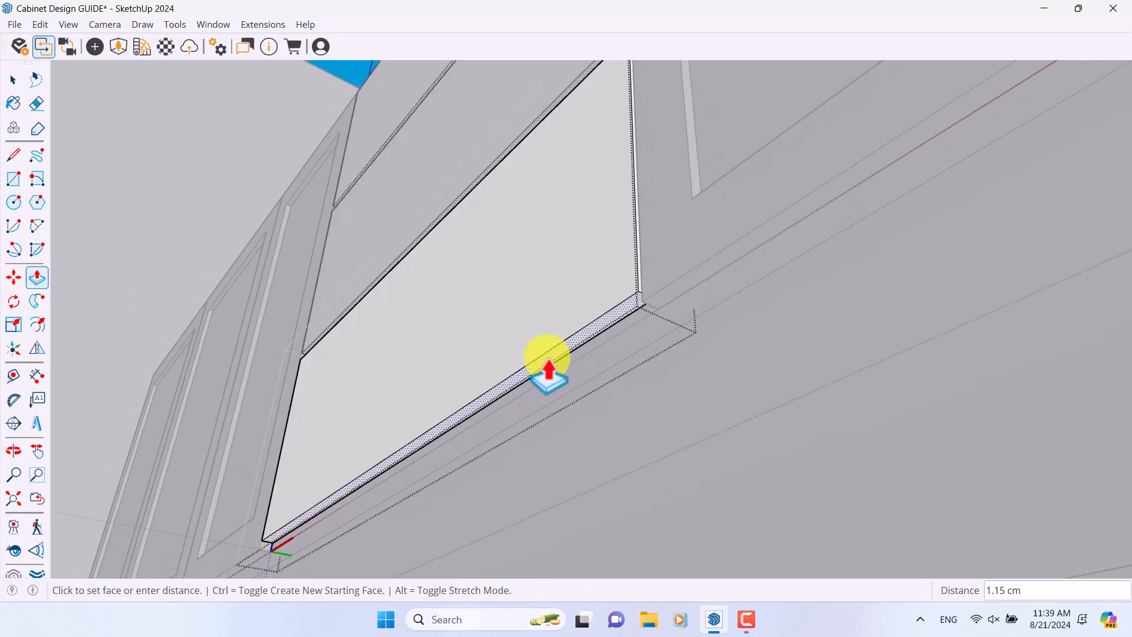
left_click(548, 377)
scroll(586, 299, "down", 3)
middle_click_drag(586, 298, 652, 398)
key("space")
key("Escape")
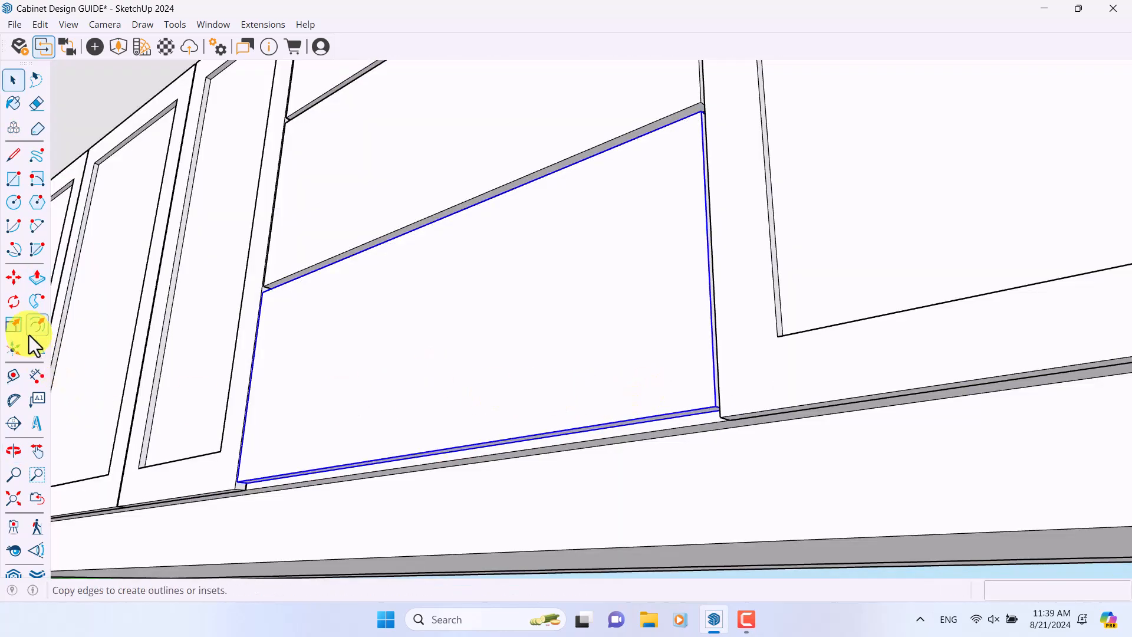
- Move the lowest drawer front down so its bottom corner lines up with the bottom of the adjacent door
left_click(13, 277)
scroll(270, 516, "up", 4)
scroll(467, 501, "up", 5)
left_click(444, 491)
left_click(442, 521)
scroll(430, 518, "down", 6)
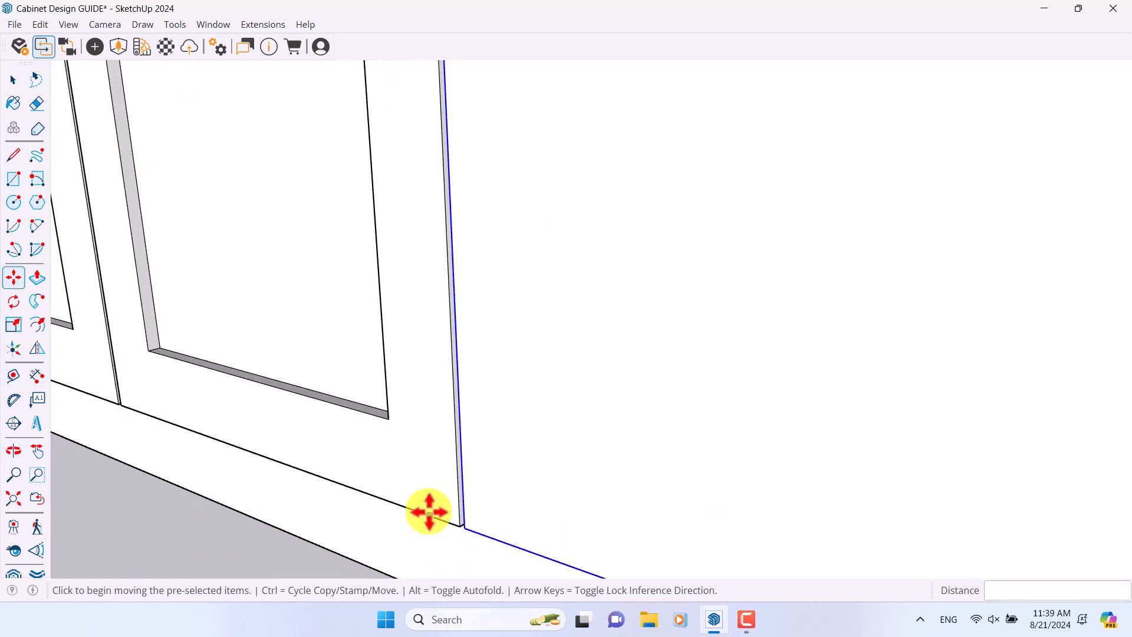
scroll(429, 510, "down", 5)
middle_click_drag(513, 412, 606, 513)
key("space")
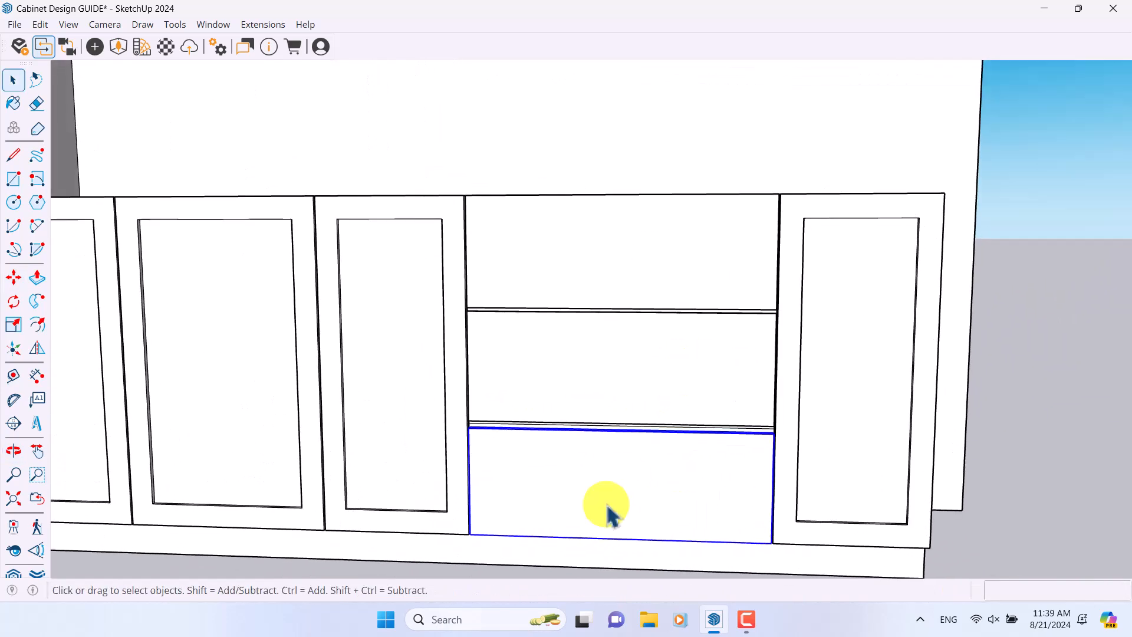
- Offset the drawer front's outline inward by 6 cm, recess the inner panel by 1 cm and close the component
left_click(37, 325)
left_click(564, 480)
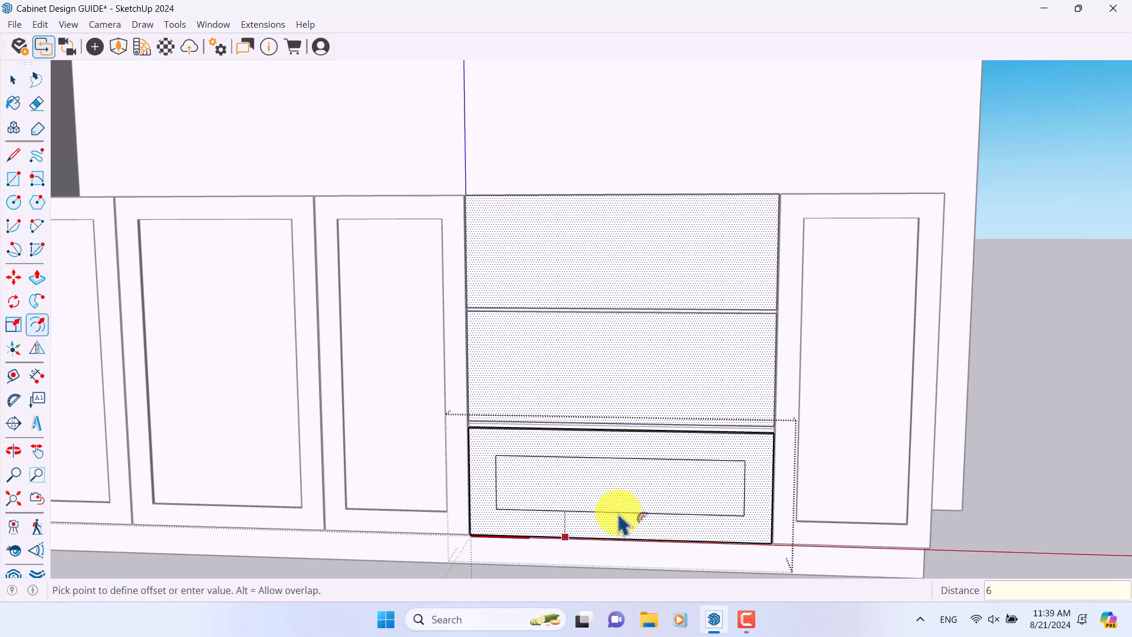
key("Return")
middle_click_drag(441, 402, 687, 472)
left_click(687, 472)
type("1")
key("Return")
middle_click_drag(680, 427, 283, 435)
scroll(442, 404, "down", 5)
key("space")
left_click(458, 481)
middle_click_drag(390, 298, 462, 336)
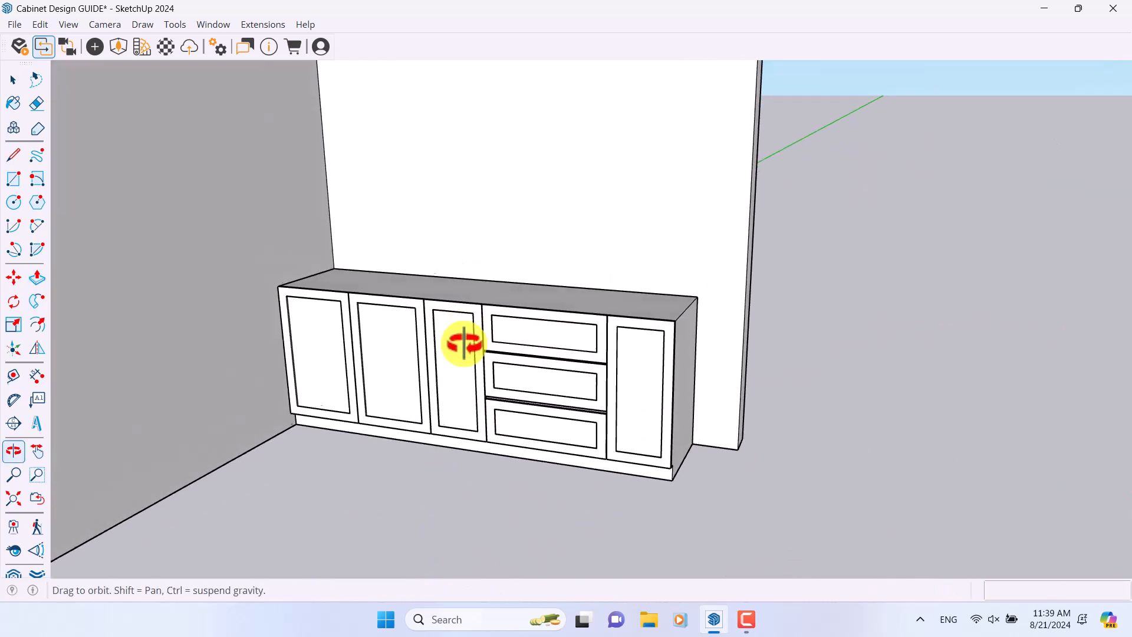
- Draw a rectangle over the cabinet top from the back wall corner to the opposite front corner
scroll(387, 235, "up", 5)
left_click(16, 184)
scroll(258, 238, "up", 3)
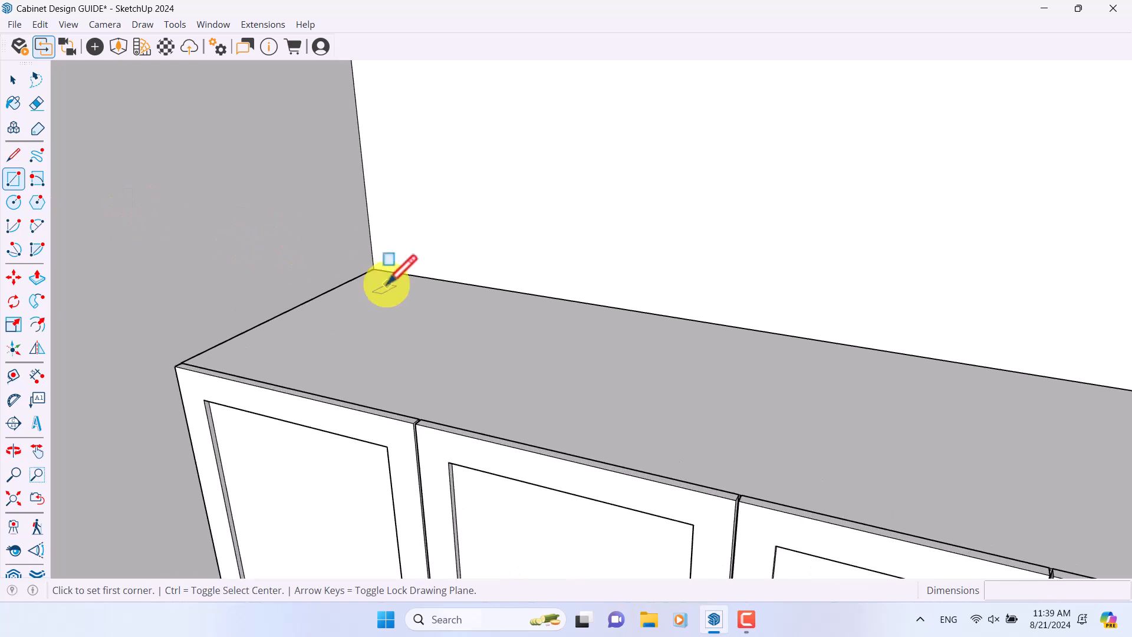
left_click(374, 268)
scroll(169, 295, "down", 5)
scroll(645, 417, "up", 6)
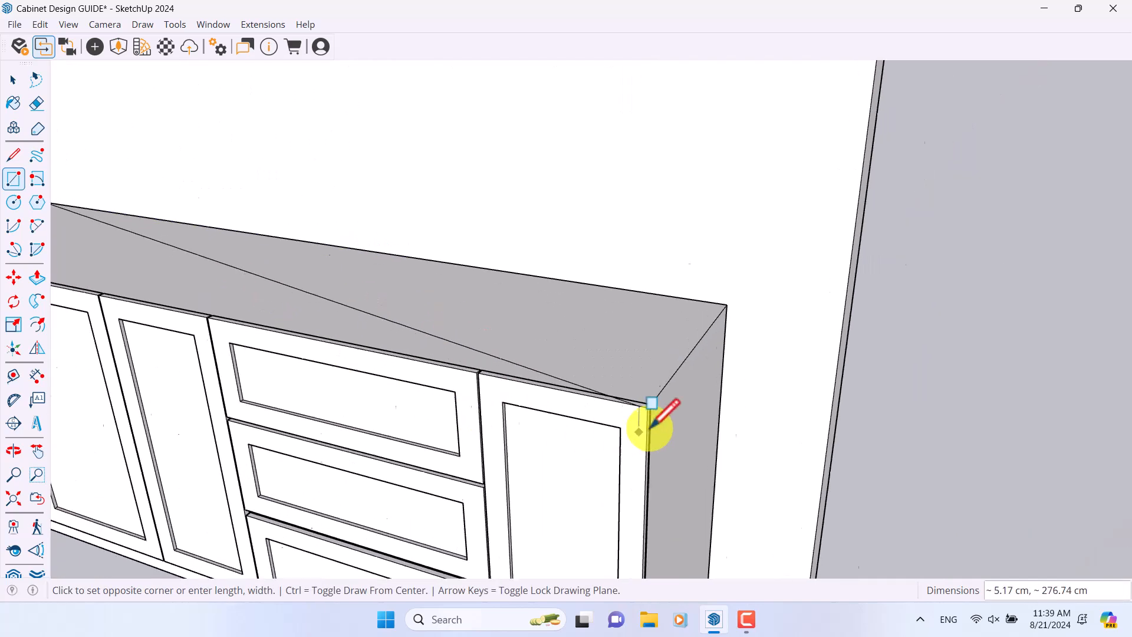
left_click(638, 373)
middle_click_drag(779, 384, 620, 403)
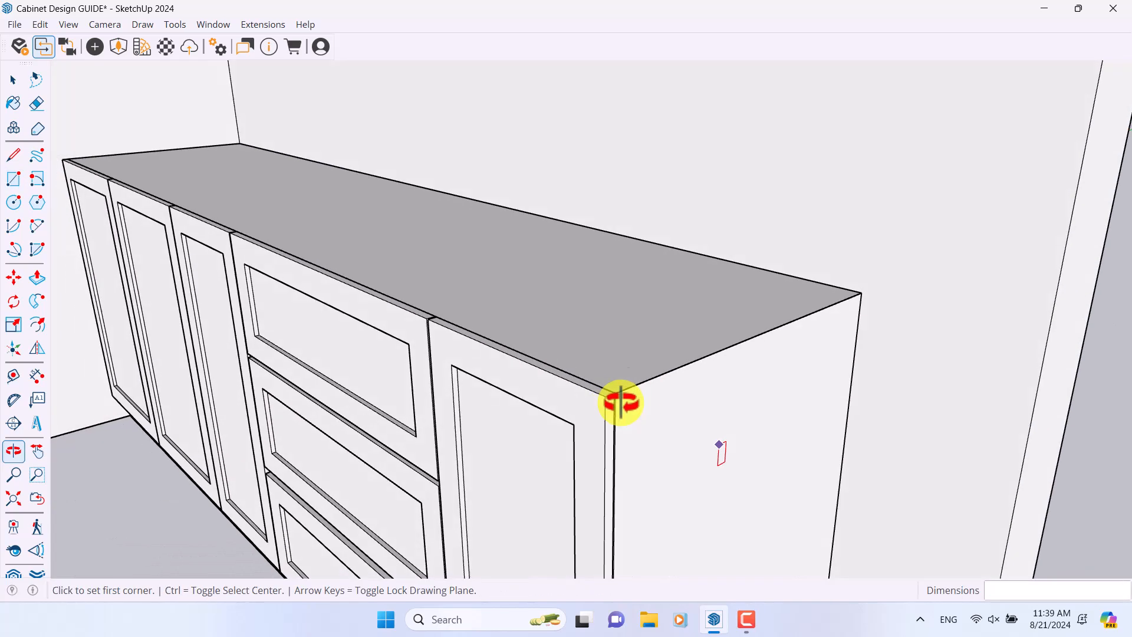
- Extrude the rectangle on the cabinet top upward by 4 cm to form the countertop
left_click(37, 277)
left_click(563, 337)
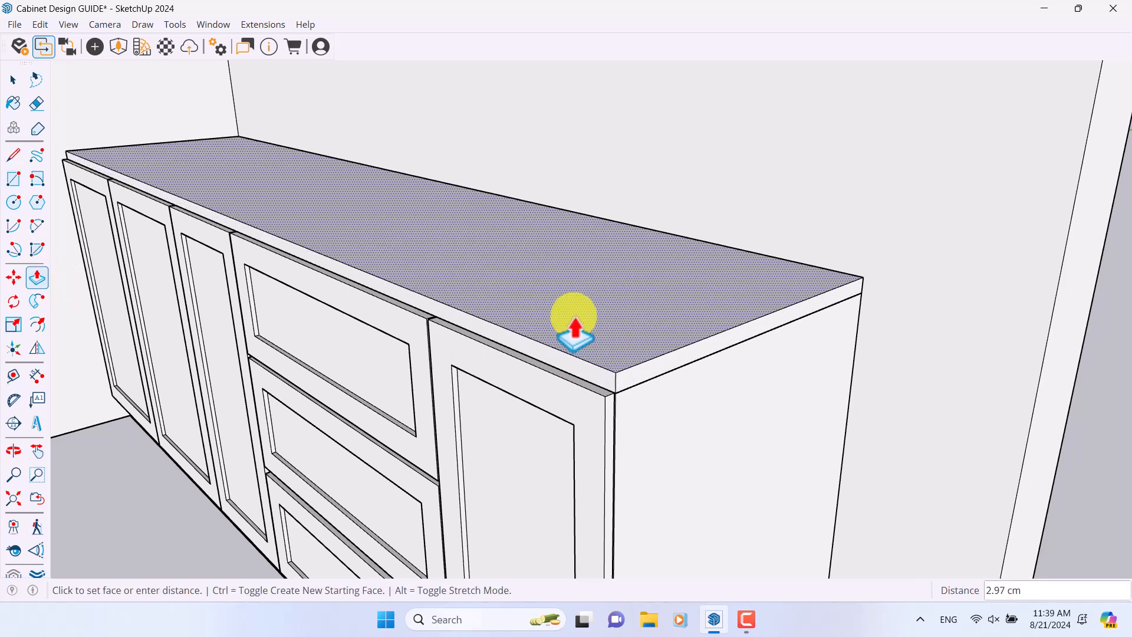
type("4")
key("Return")
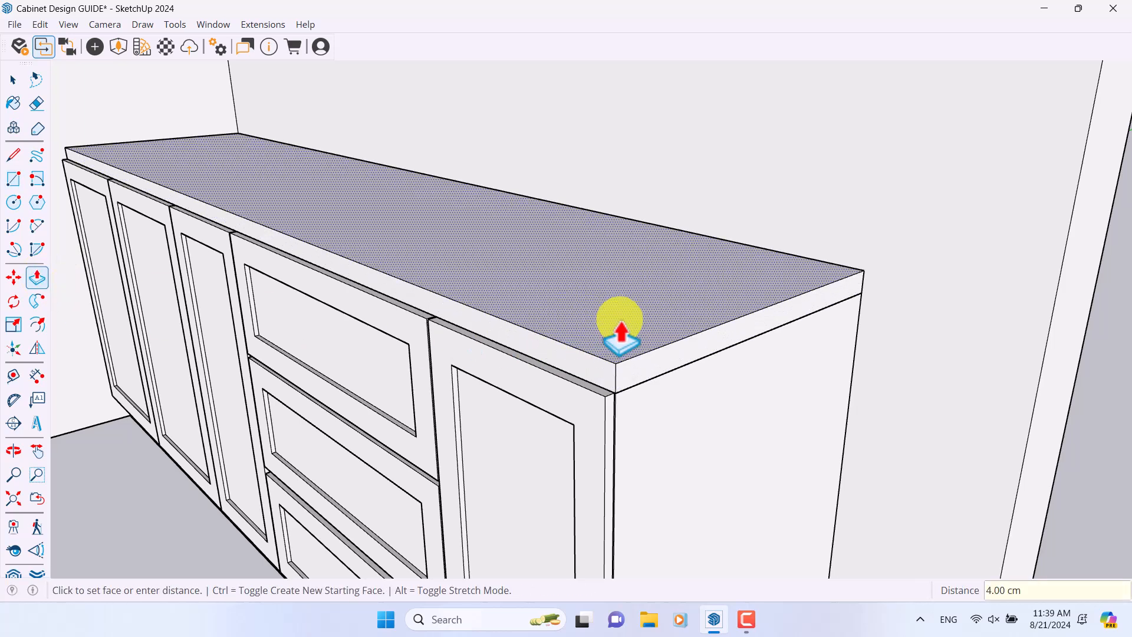
- Copy the countertop's upper front edge downward to split its front face into two strips
key("space")
scroll(604, 364, "up", 3)
left_click(596, 361)
middle_click_drag(618, 423, 508, 356)
scroll(495, 339, "up", 3)
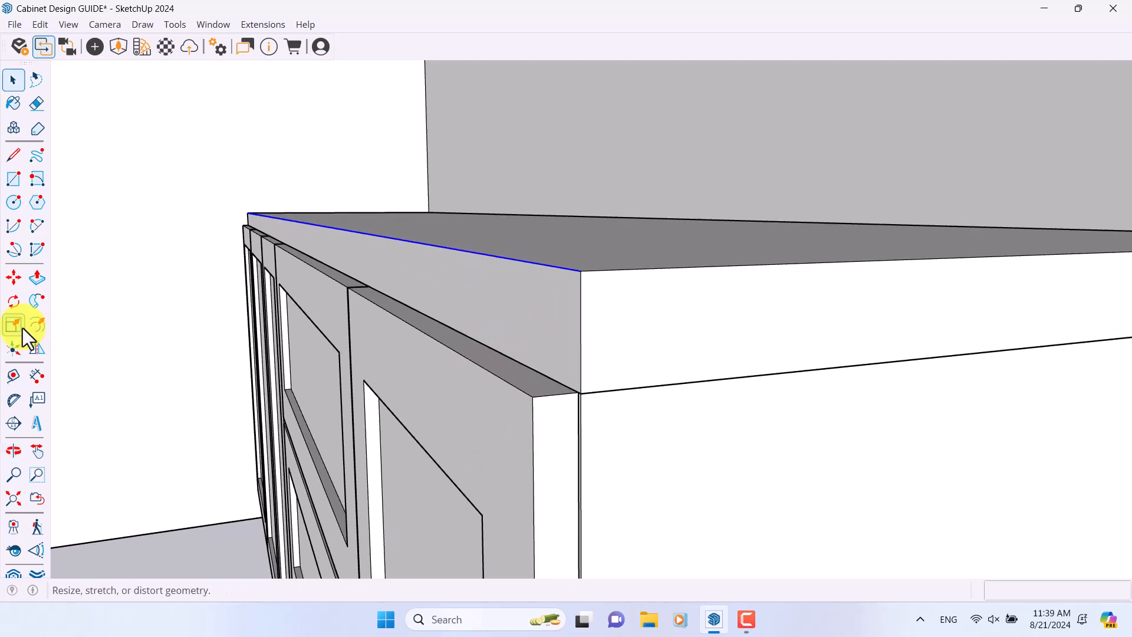
left_click(12, 276)
key("ctrl")
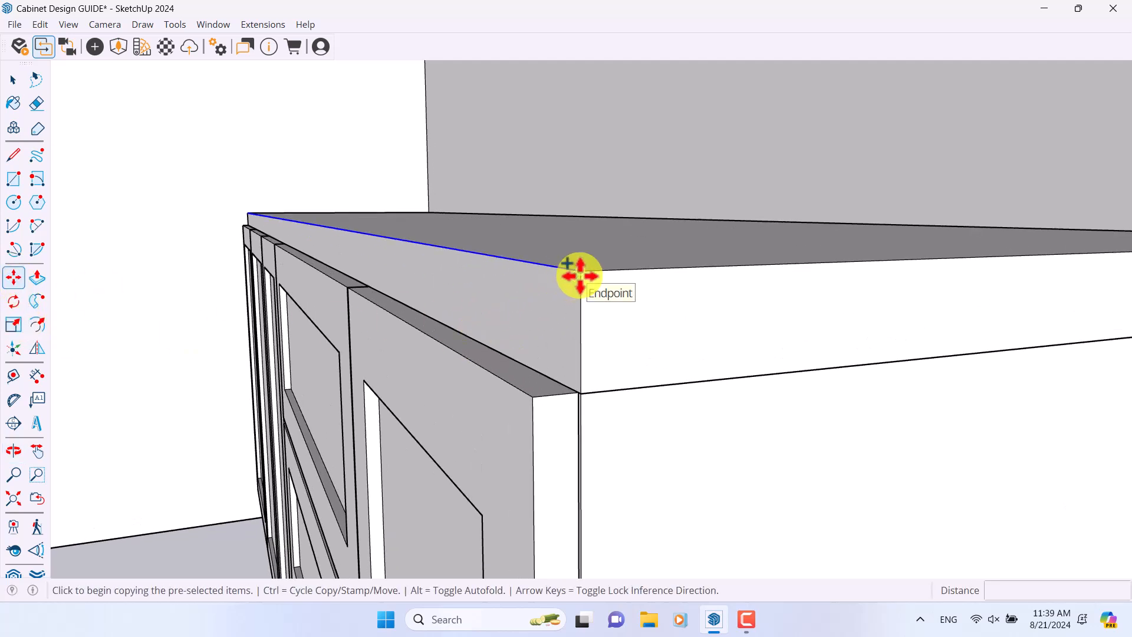
left_click(580, 274)
- Extrude the countertop's upper front strip flush with the door fronts and pull the overhang's underside down by 1 cm
left_click(37, 277)
left_click(468, 308)
left_click(461, 417)
middle_click_drag(461, 417, 493, 283)
left_click(489, 282)
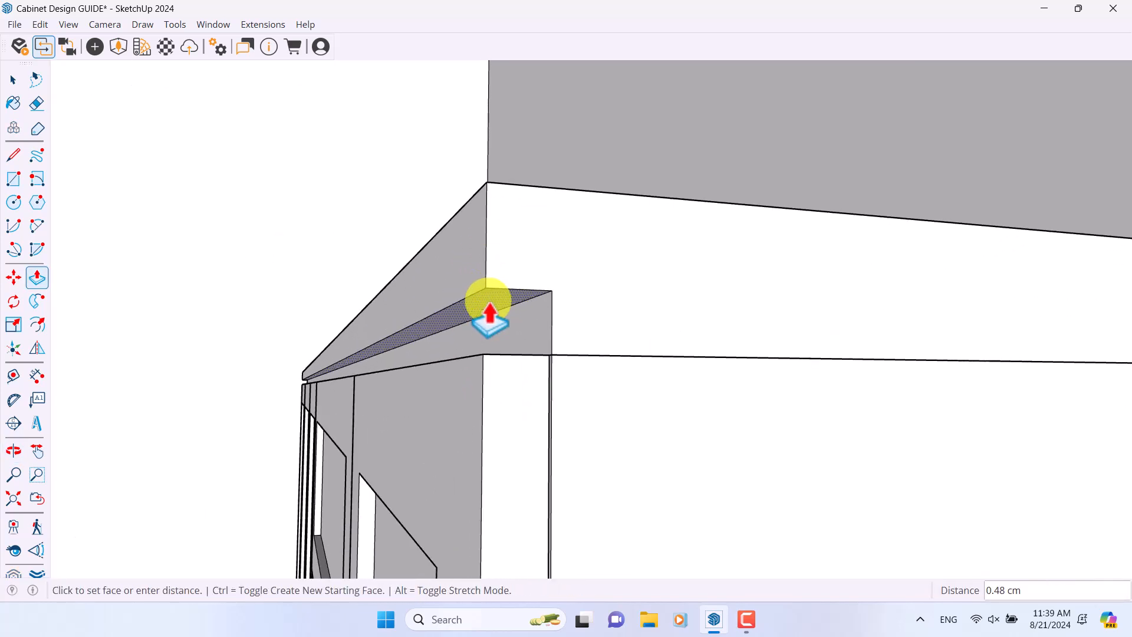
type("1")
key("Return")
scroll(614, 483, "down", 10)
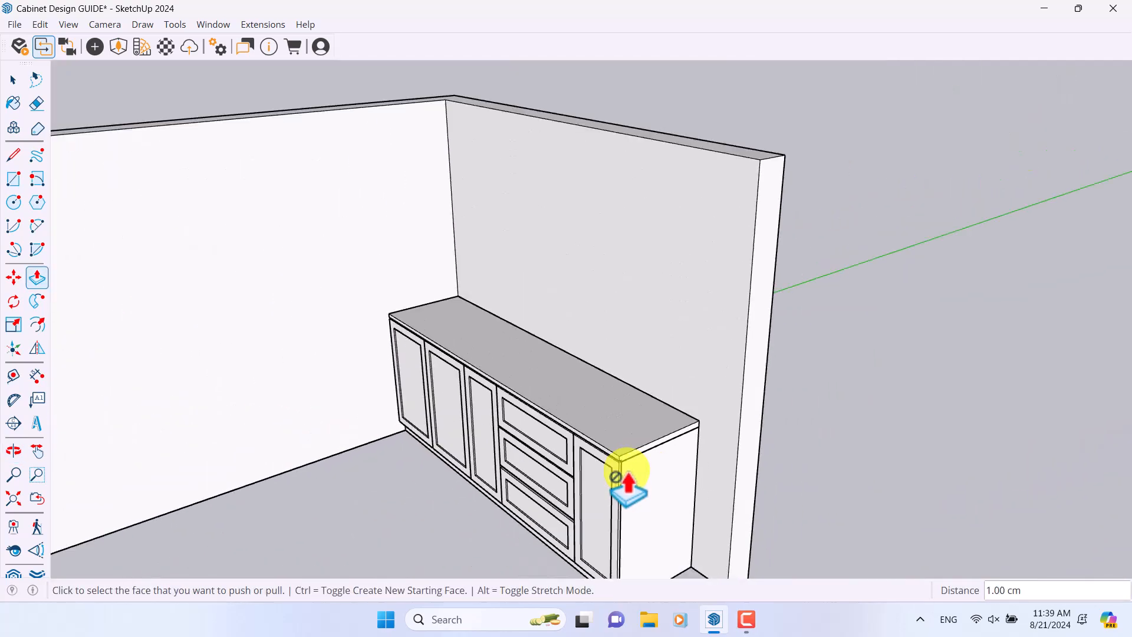
- Select the whole countertop and make it a group
middle_click_drag(616, 478, 652, 435)
key("space")
left_click(653, 441)
right_click(651, 433)
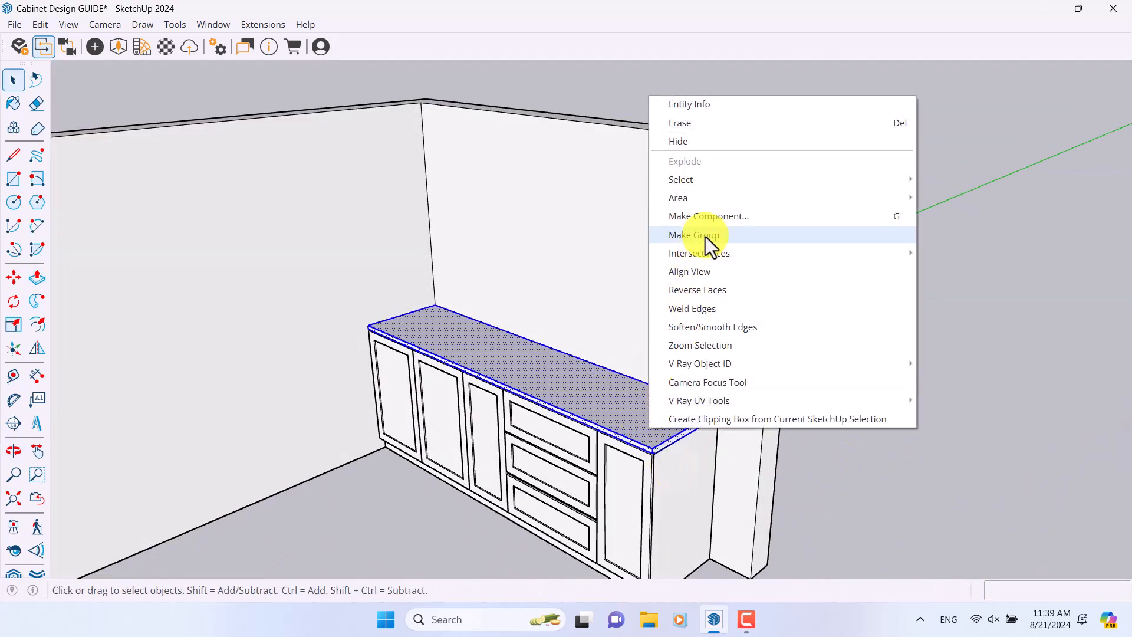
left_click(820, 342)
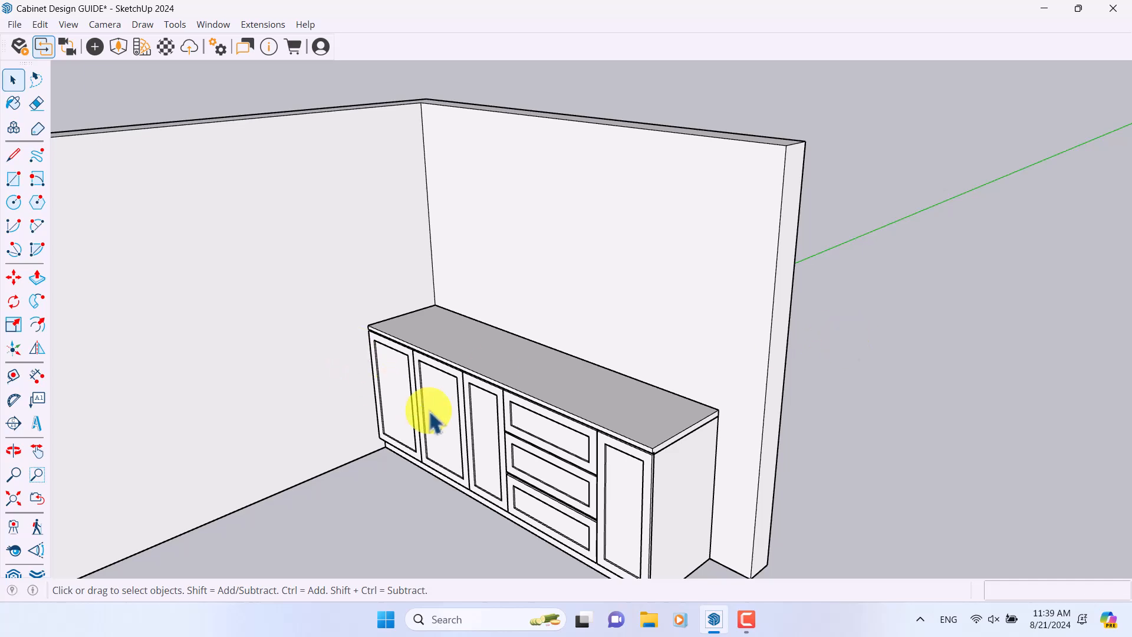
- Select the room walls and remove them from view so only the cabinet remains
middle_click_drag(415, 408, 551, 347)
middle_click_drag(542, 416, 529, 285)
scroll(529, 415, "up", 2)
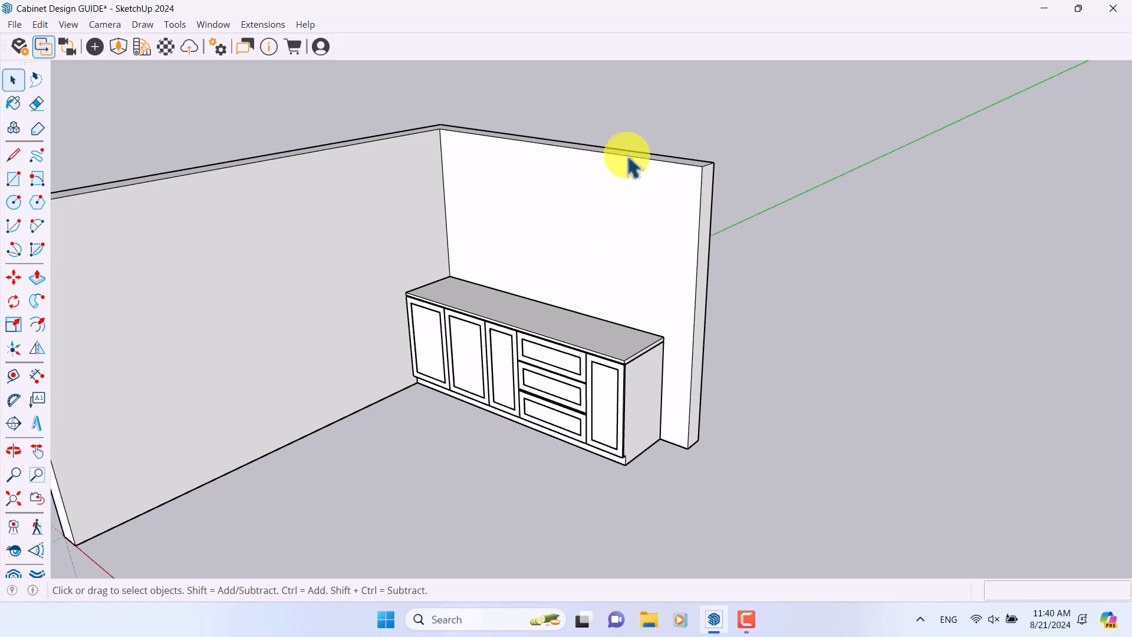
scroll(659, 304, "down", 1)
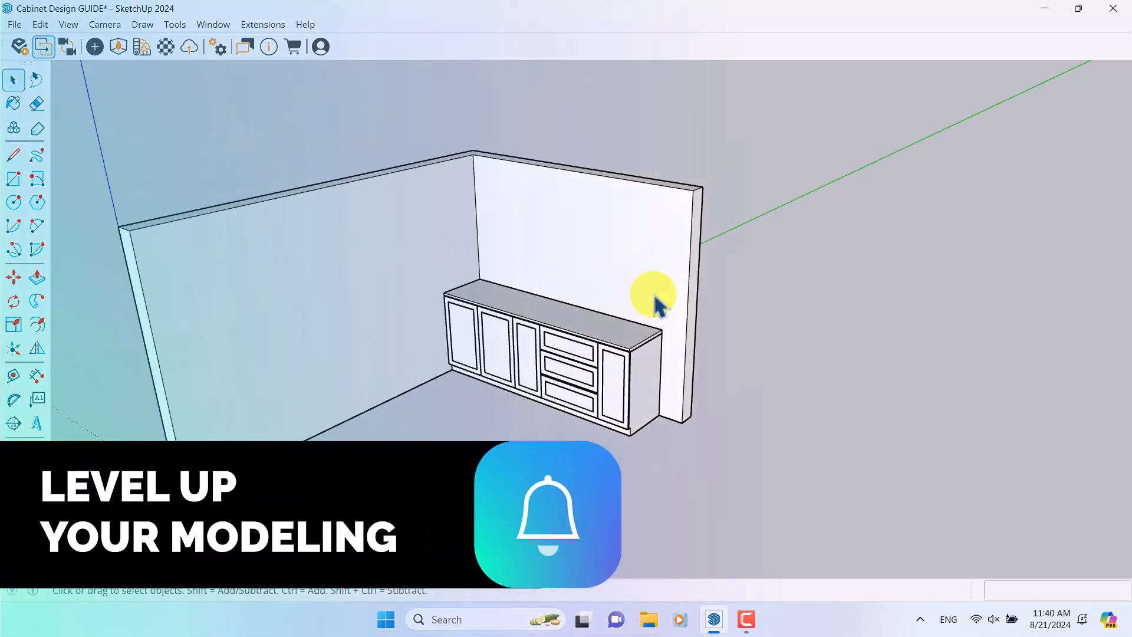
left_click(403, 271)
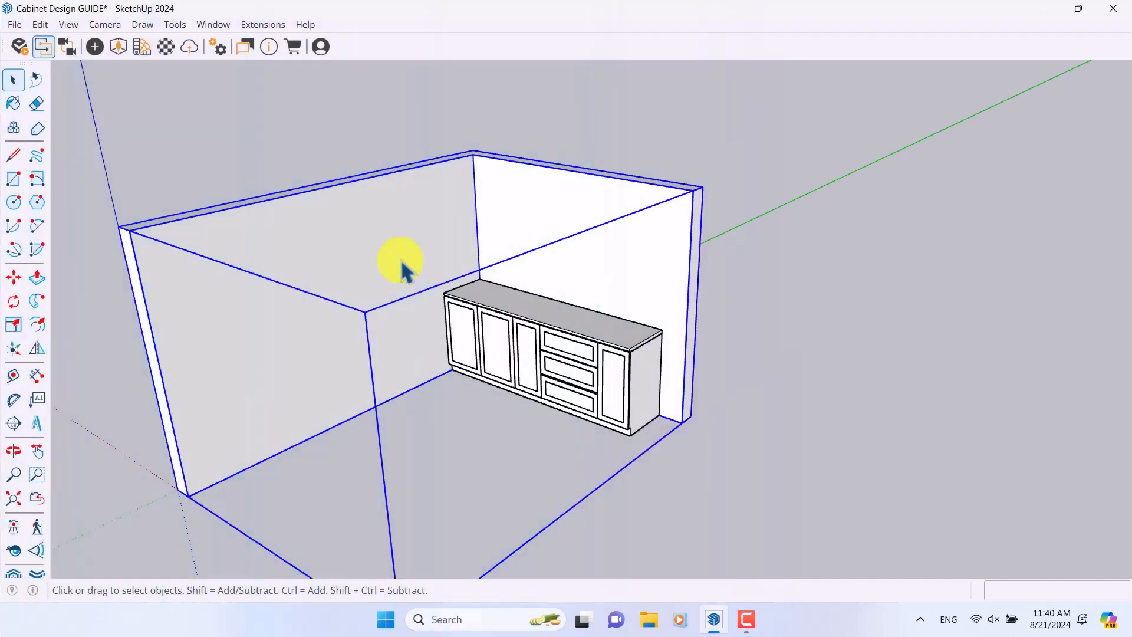
left_click(752, 339)
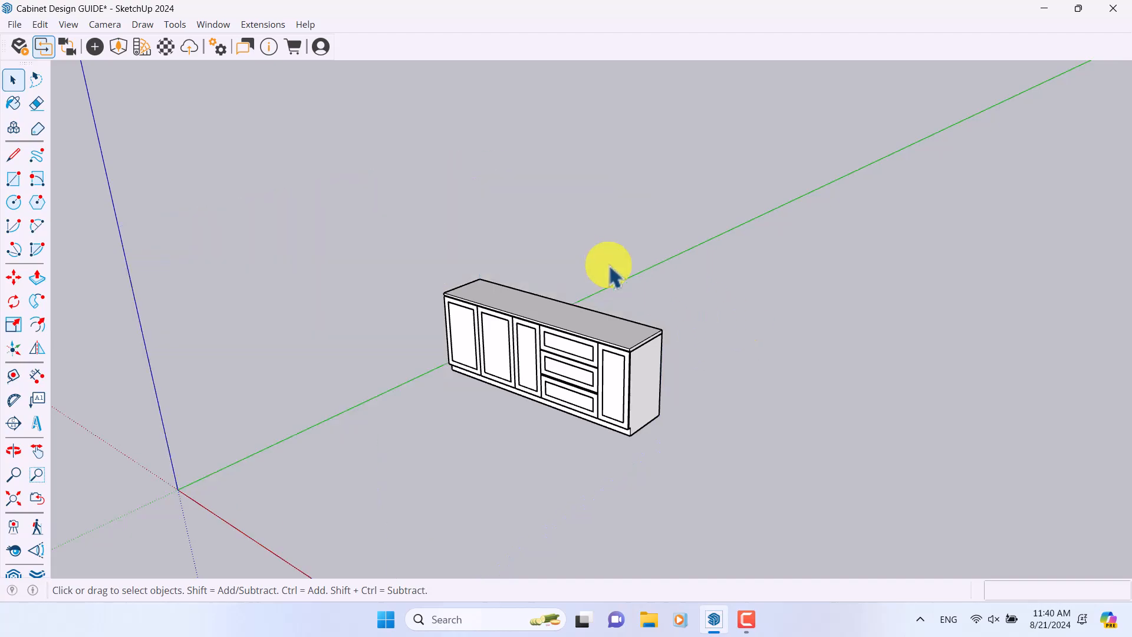
scroll(470, 397, "up", 5)
middle_click_drag(471, 397, 542, 253)
scroll(440, 265, "down", 5)
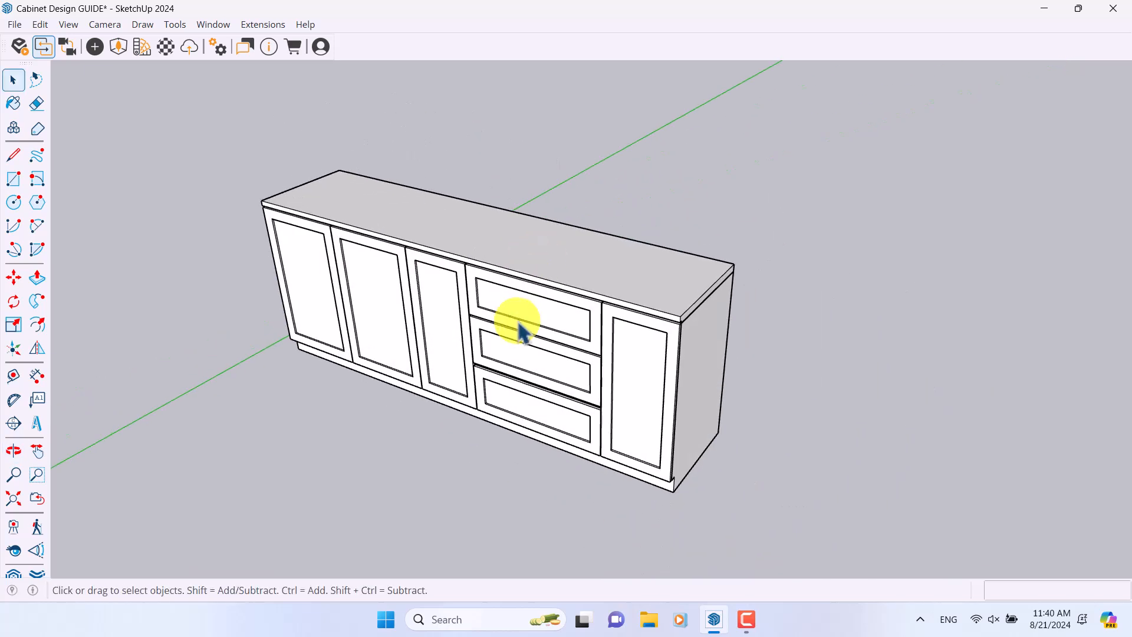
middle_click_drag(443, 298, 484, 327, "shift")
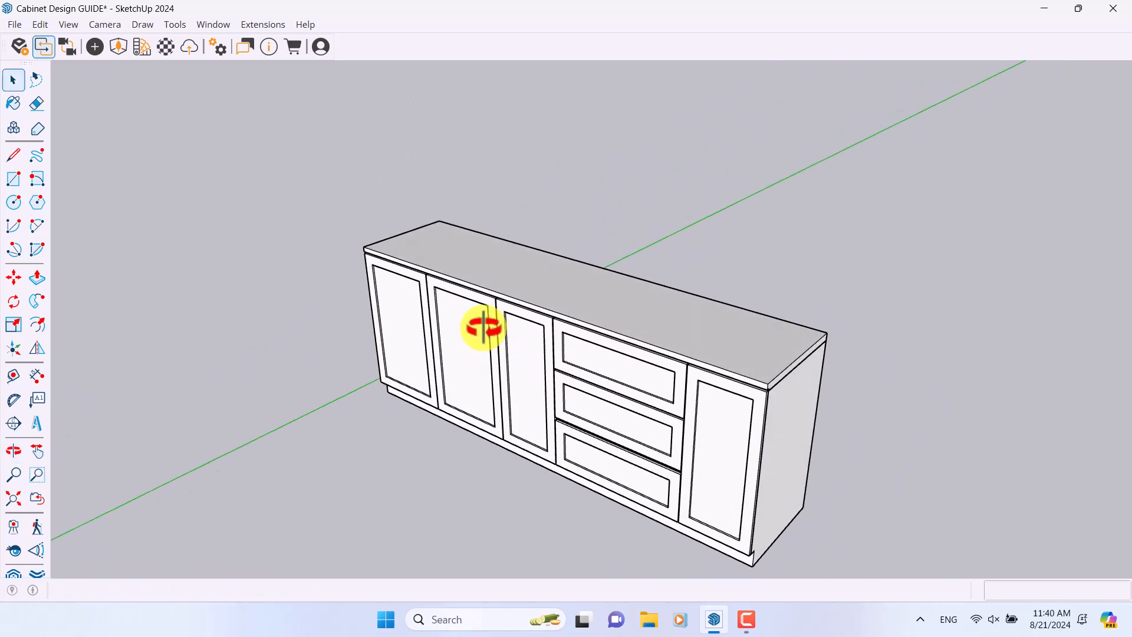